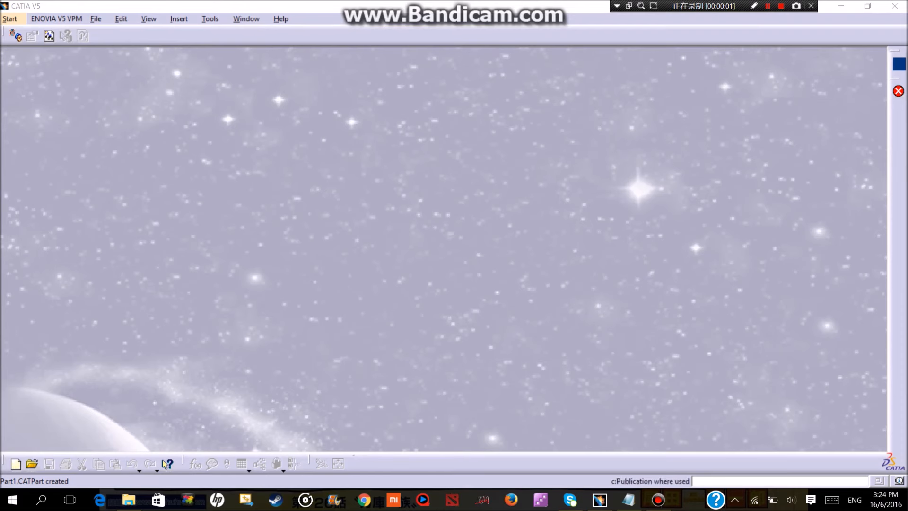
Create a new Part Design part named CAM.
click(10, 19)
mouse_move(44, 48)
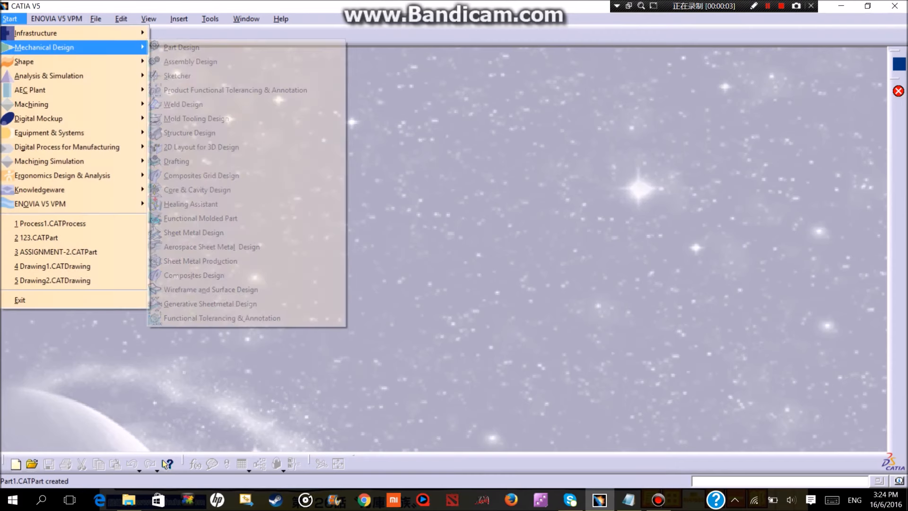
click(181, 48)
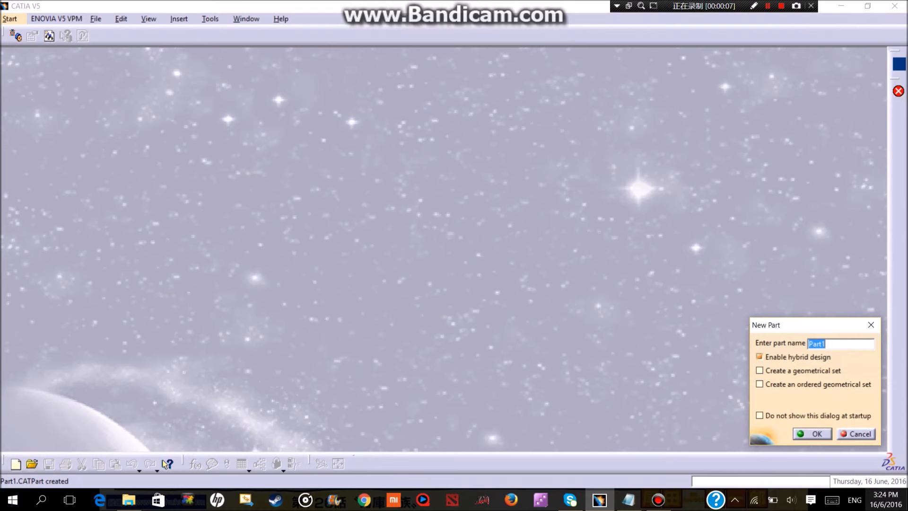
text(CAM)
key(Return)
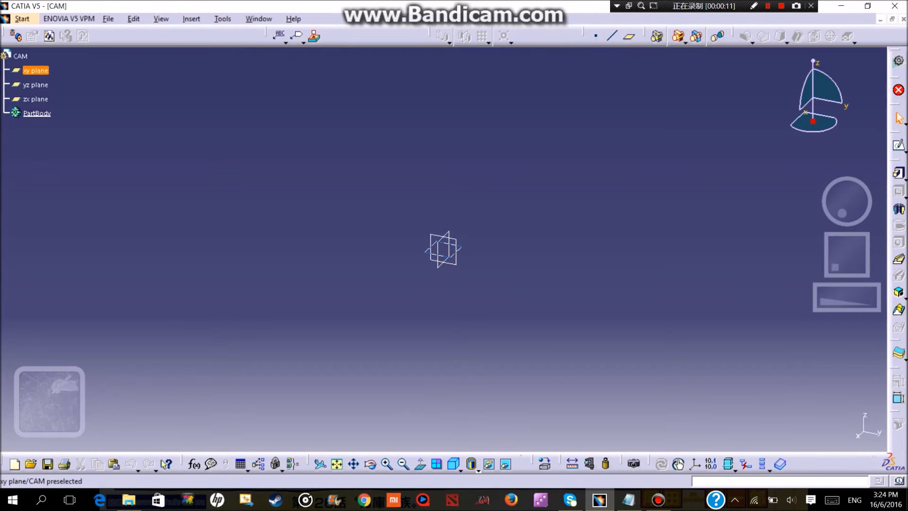
Sketch a horizontal elongated hole on the xy plane along the H axis, about 160 mm between centres and about 41 mm in radius.
click(35, 71)
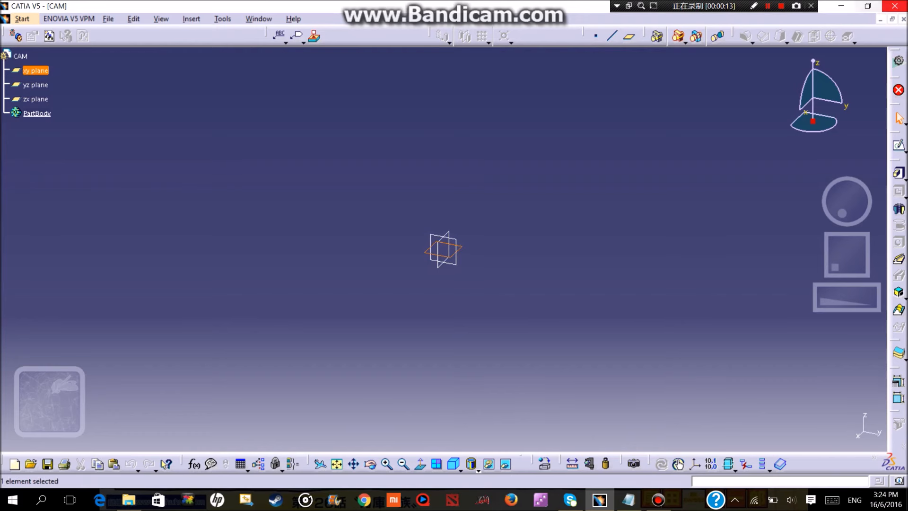
click(898, 145)
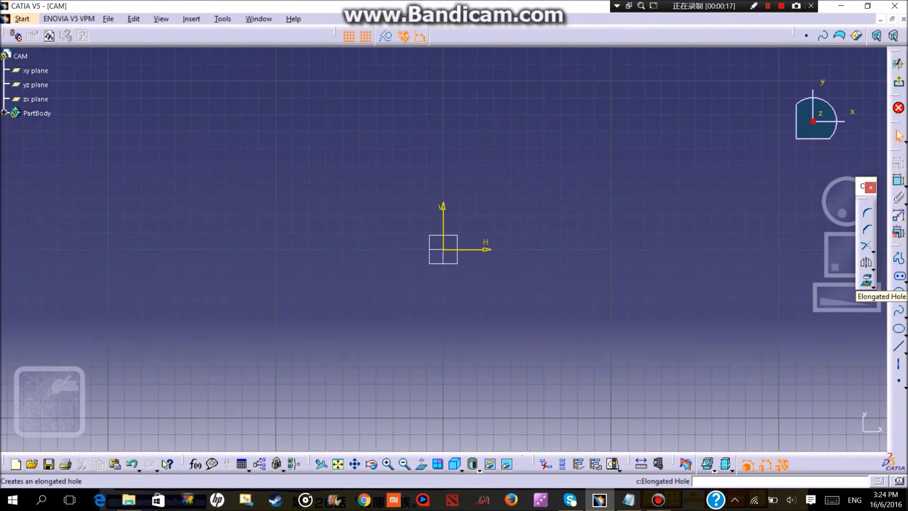
click(899, 276)
click(360, 250)
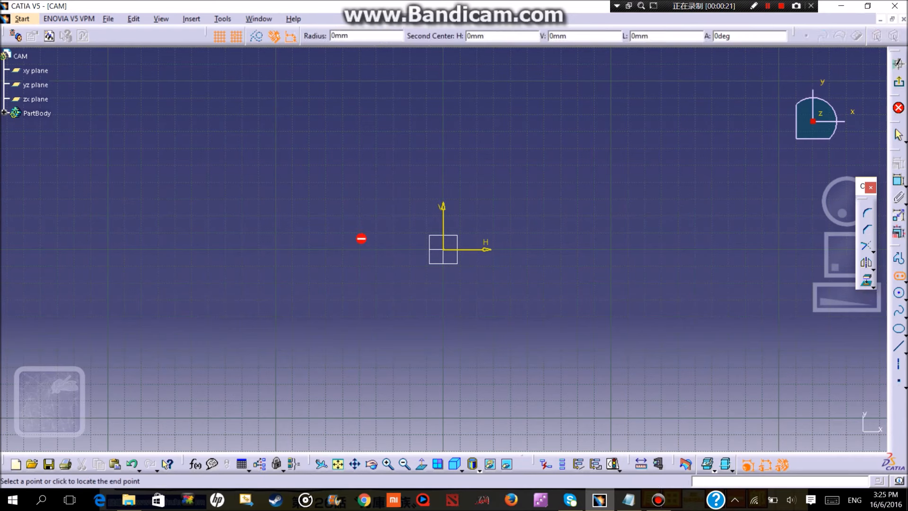
click(628, 249)
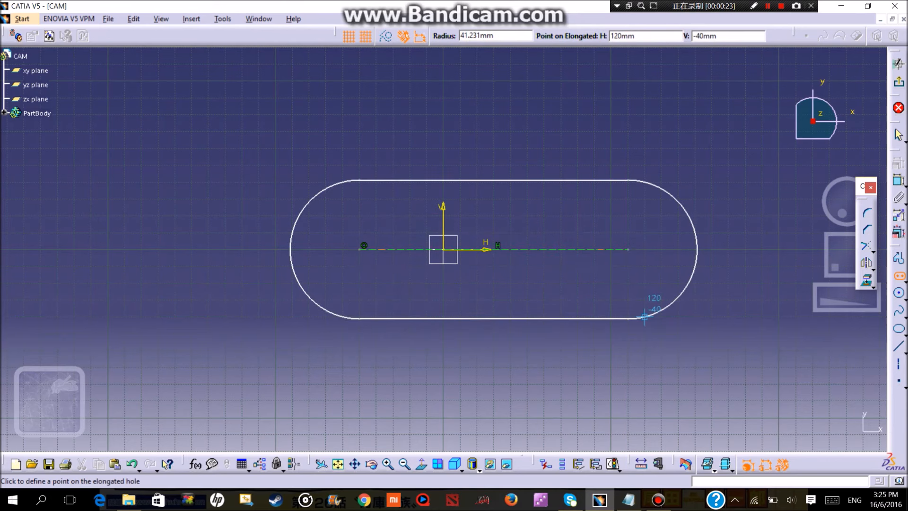
click(644, 316)
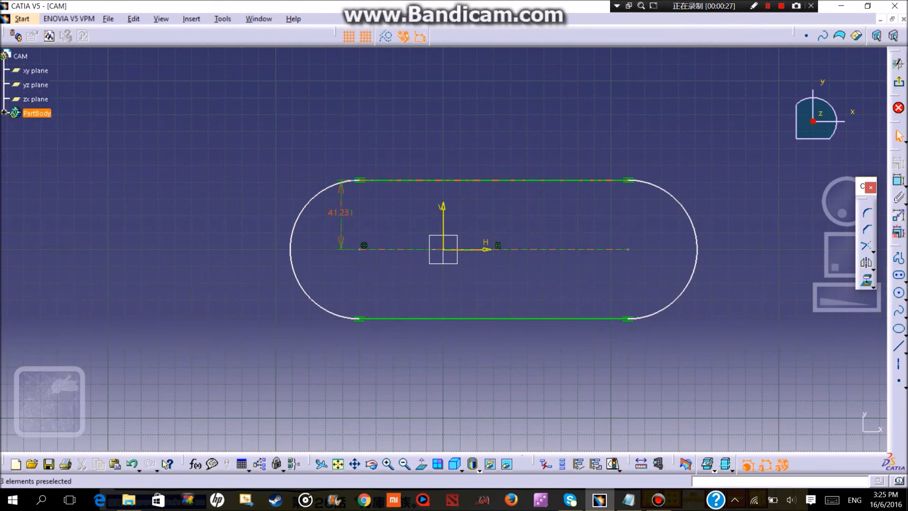
Set the elongated profile's radius dimension to 40 mm.
double_click(340, 213)
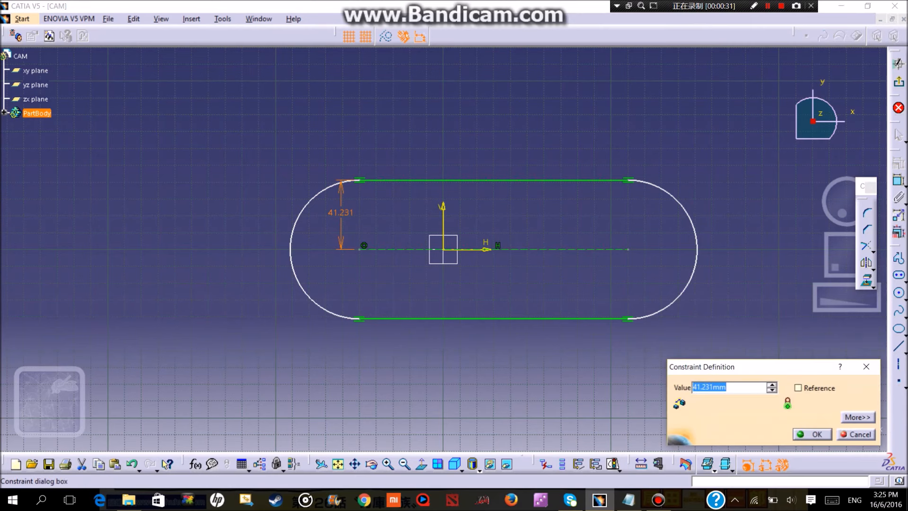
text(40)
key(Return)
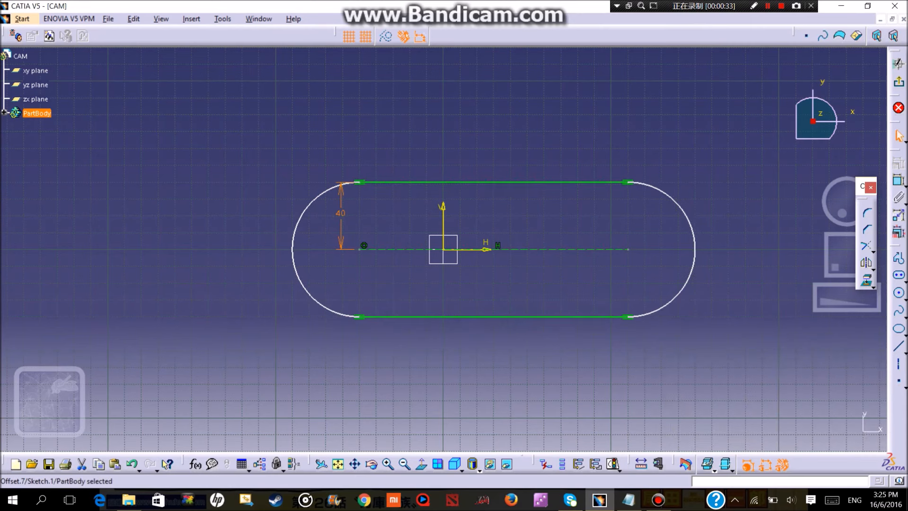
Dimension the upper straight edge of the elongated profile and set its length to 120 mm.
click(899, 180)
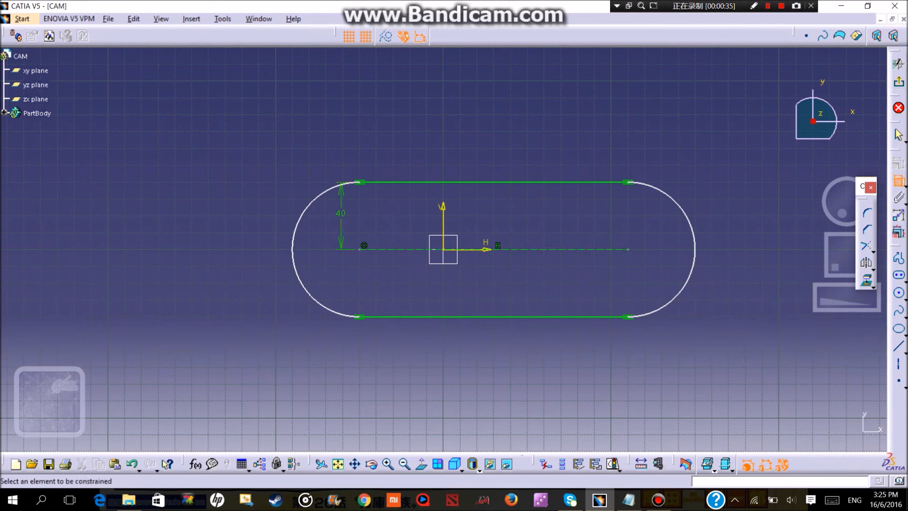
click(494, 183)
click(421, 146)
click(422, 145)
double_click(422, 145)
text(120)
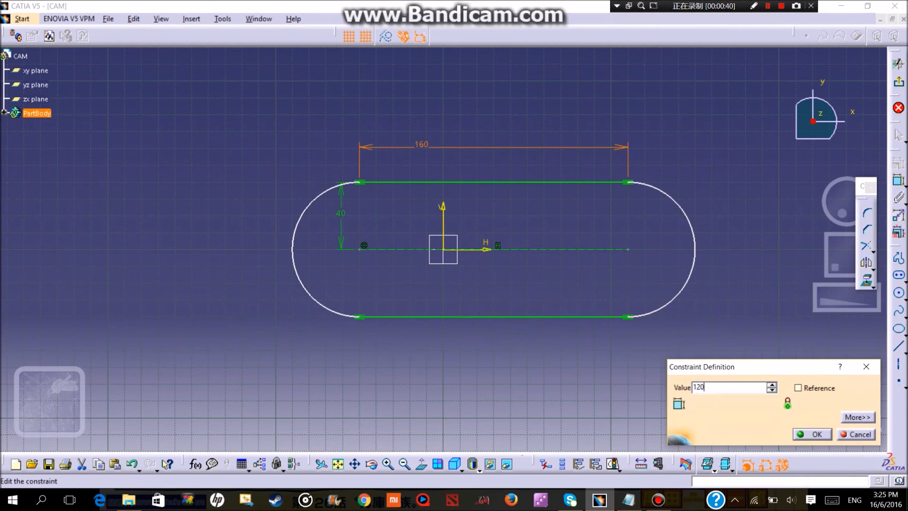
key(Return)
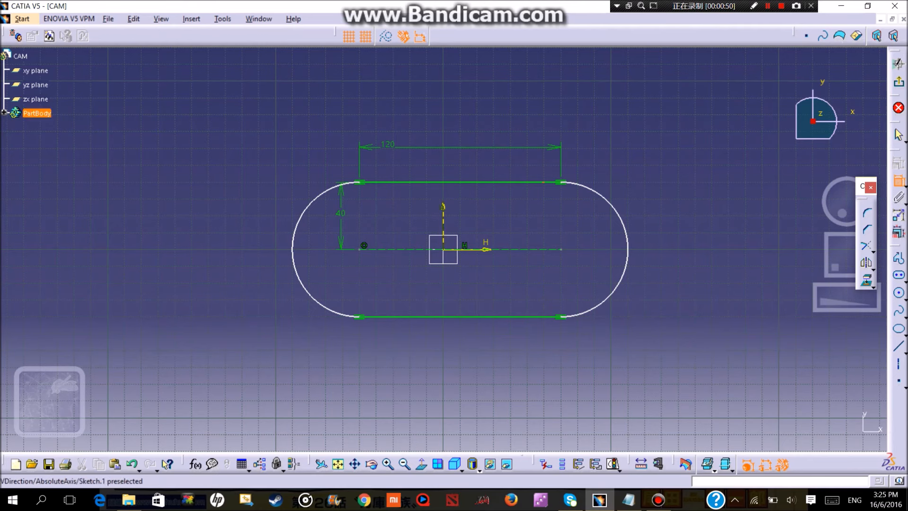
Constrain the right arc centre of the elongated profile to 60 mm from the vertical axis.
click(561, 249)
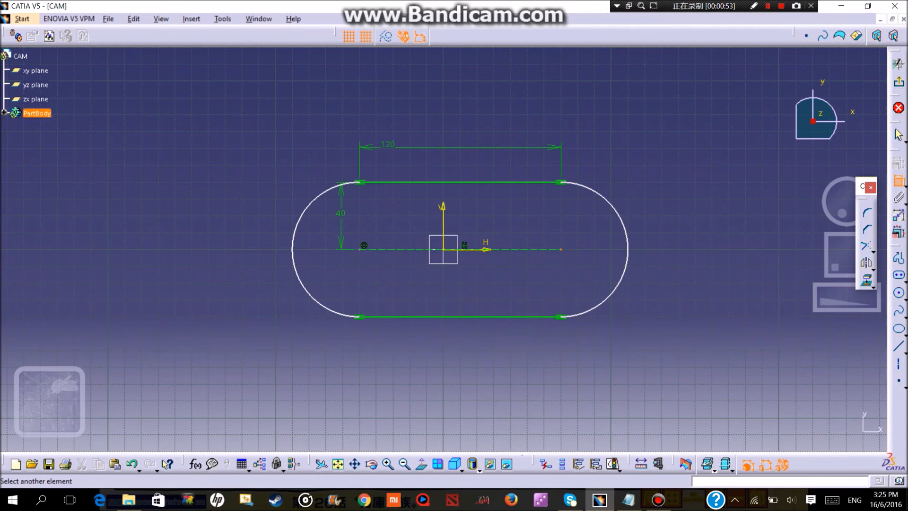
click(443, 214)
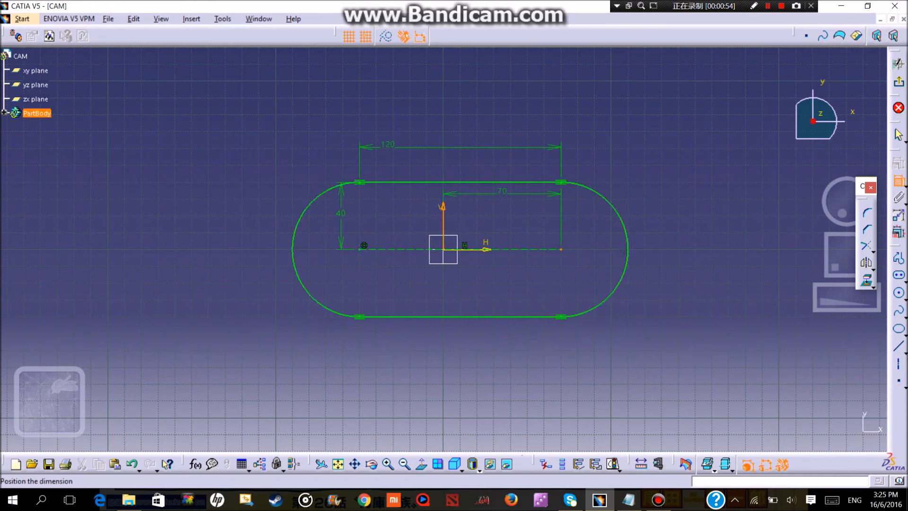
click(450, 165)
double_click(450, 164)
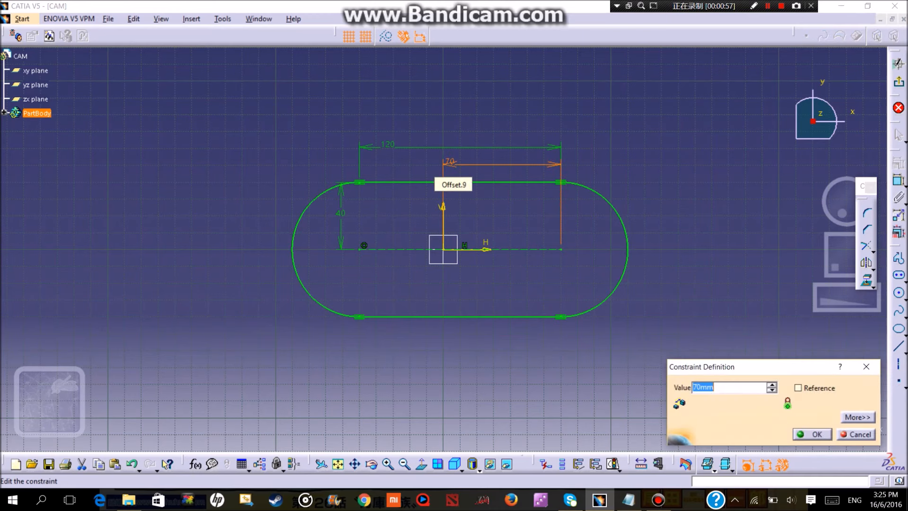
text(60)
key(Return)
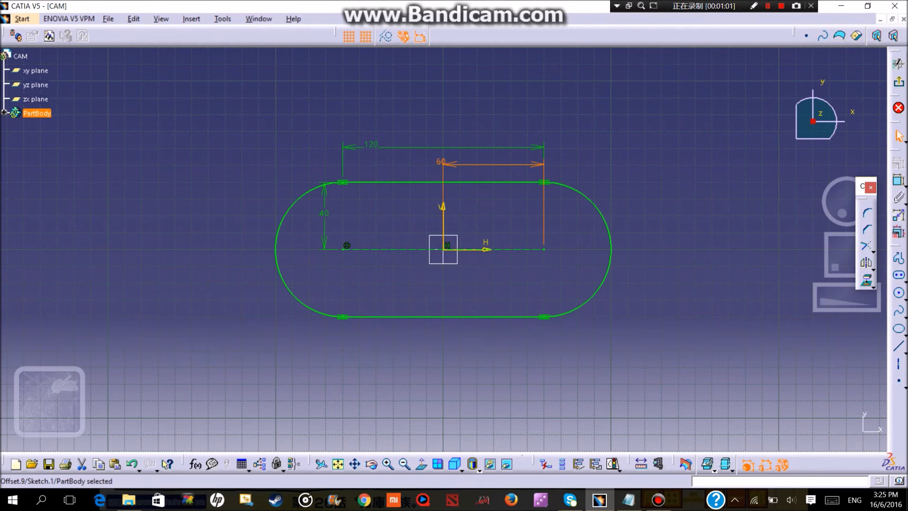
Leave the sketch and pad the elongated profile to a length of 40 mm.
click(898, 82)
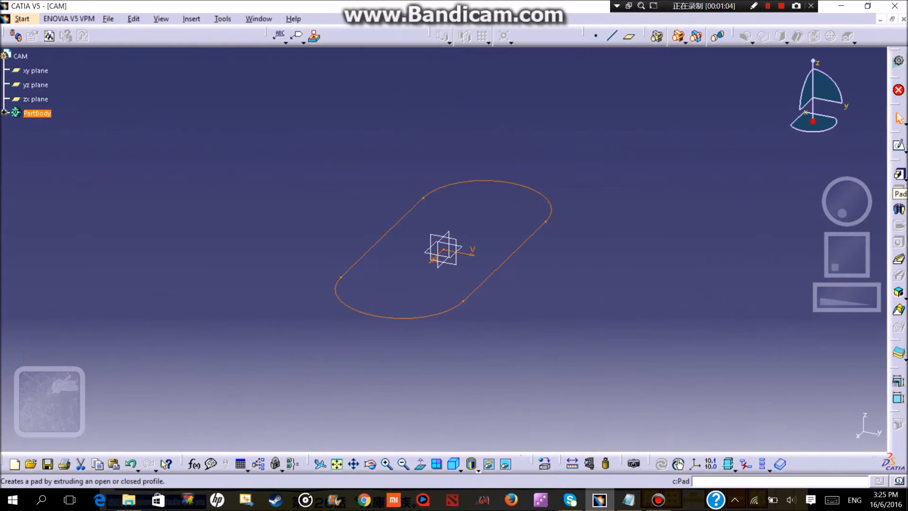
click(898, 174)
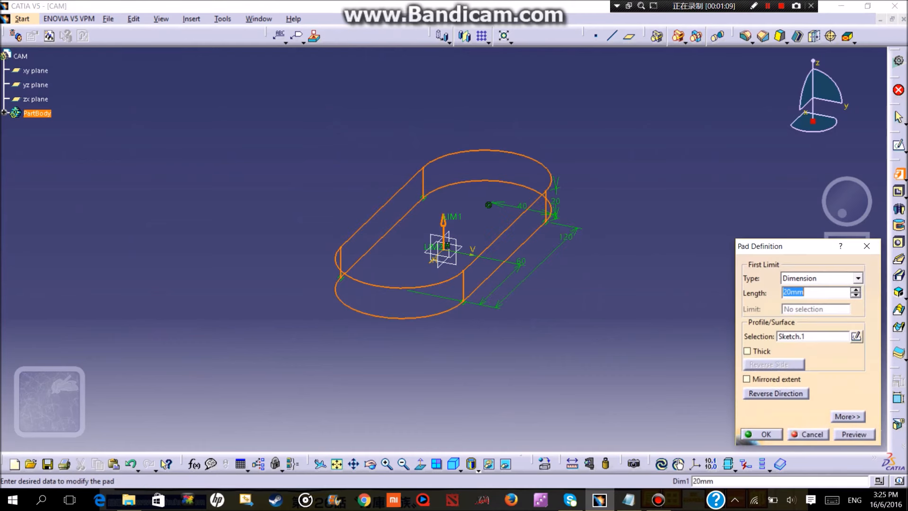
text(40)
key(Return)
Expand PartBody in the specification tree and open a new sketch on the pad's top face.
middle_drag(600, 220, 516, 255)
middle_drag(516, 255, 599, 180)
middle_drag(290, 279, 371, 371)
middle_drag(489, 118, 491, 229)
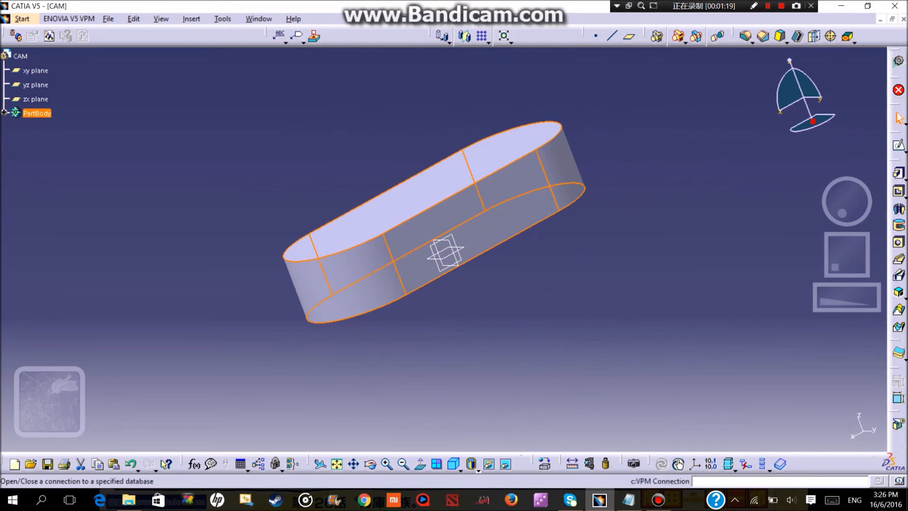
click(4, 113)
middle_drag(468, 369, 494, 416)
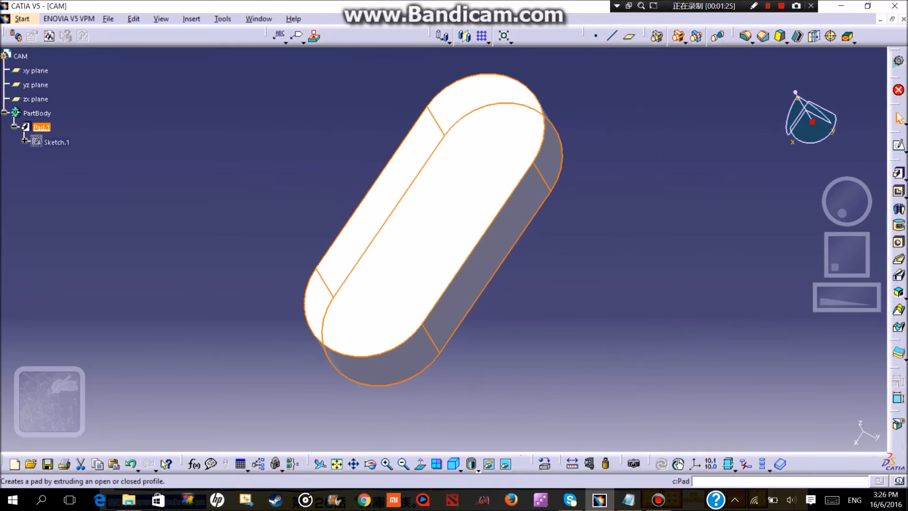
click(898, 173)
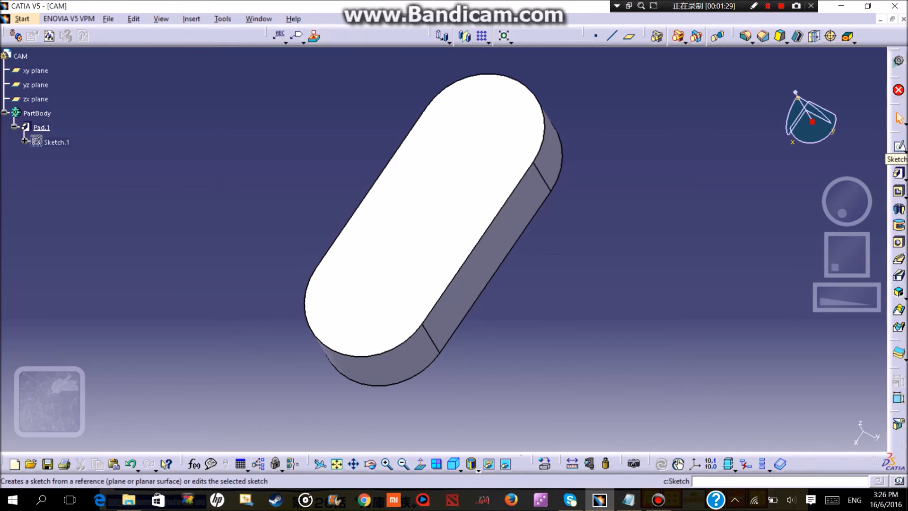
click(898, 146)
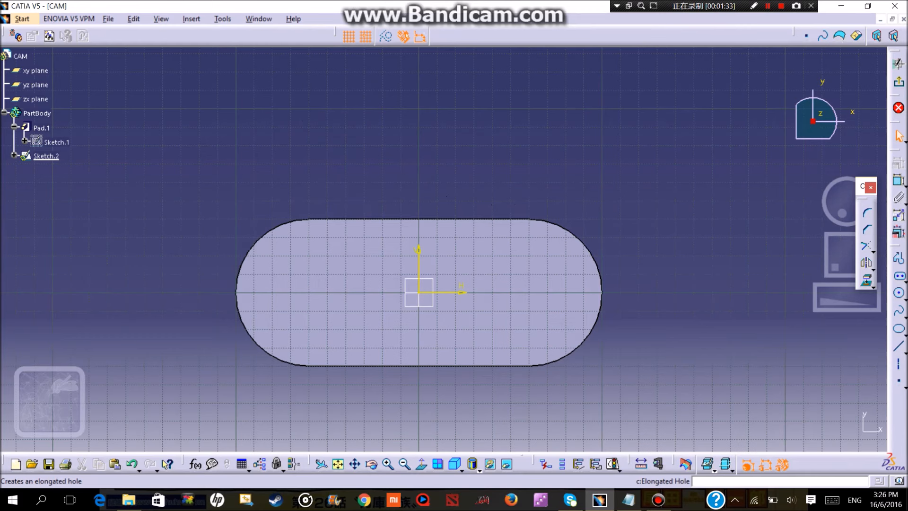
Sketch a horizontal keyhole profile from the left arc centre, about 30 mm between centres, with radii of about 20 mm and 10 mm.
click(906, 283)
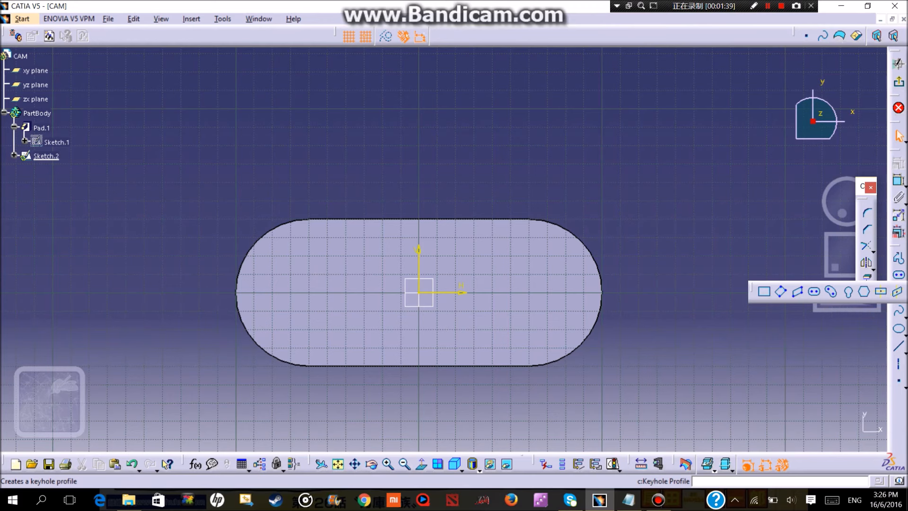
click(847, 291)
click(309, 292)
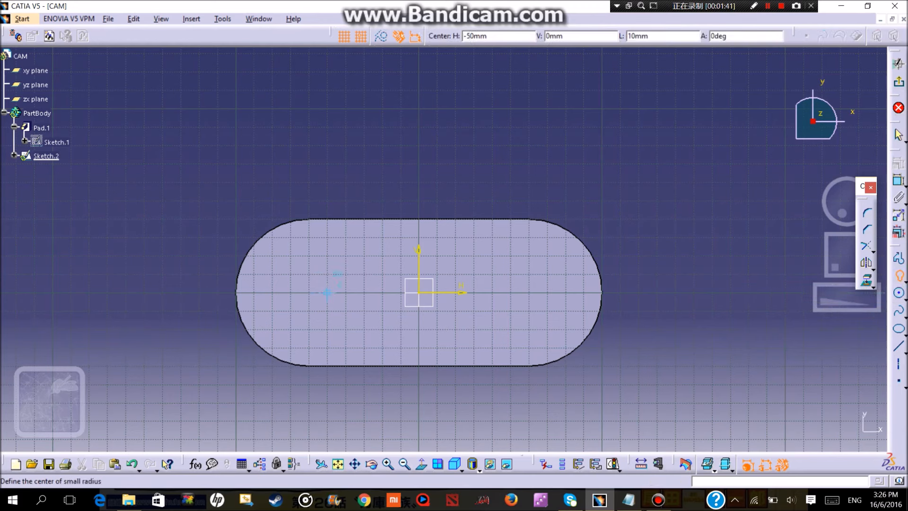
click(365, 292)
click(364, 310)
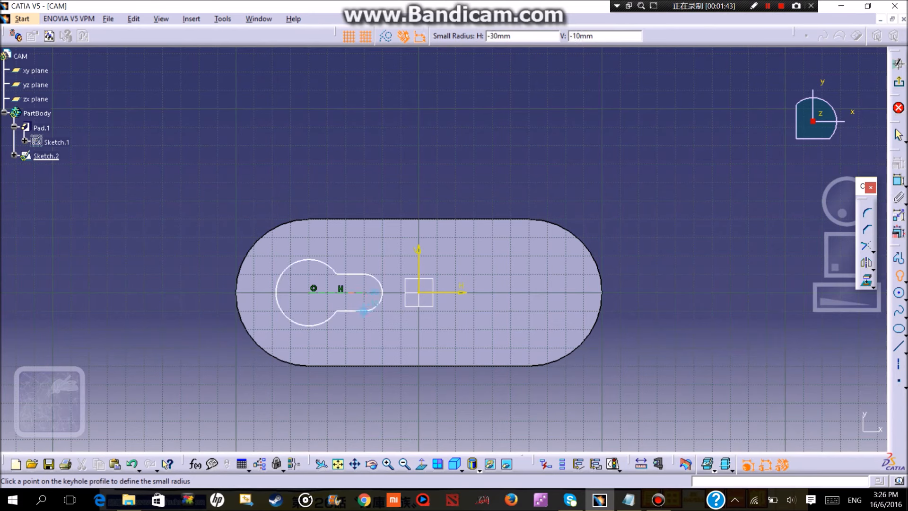
click(345, 292)
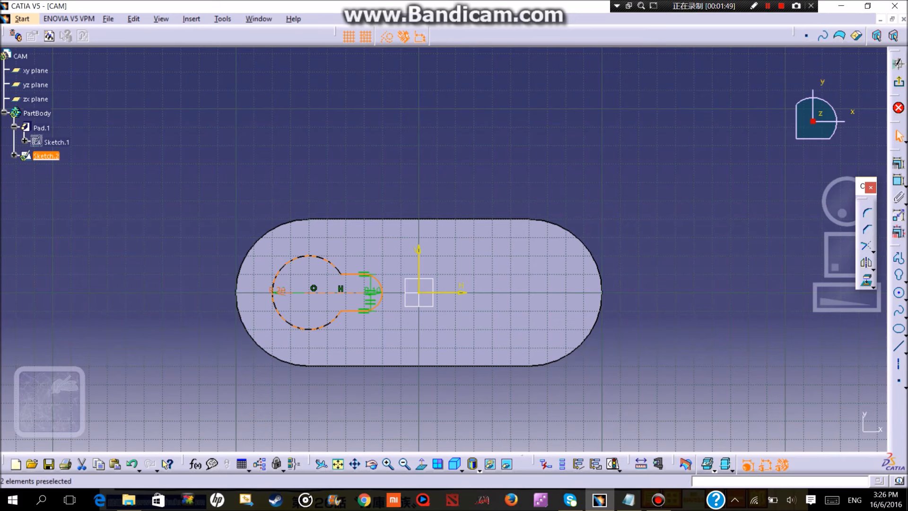
Set the keyhole's large radius to 25 mm and its small radius to 20 mm.
double_click(278, 291)
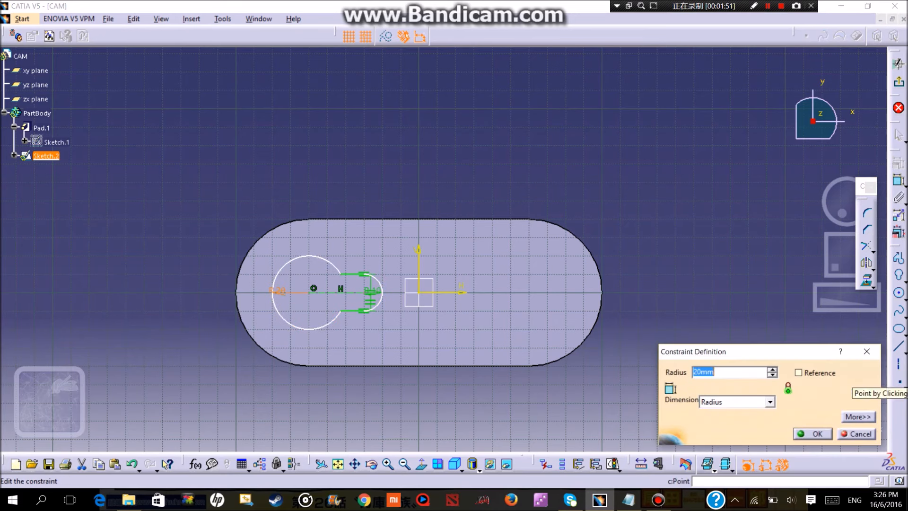
text(25)
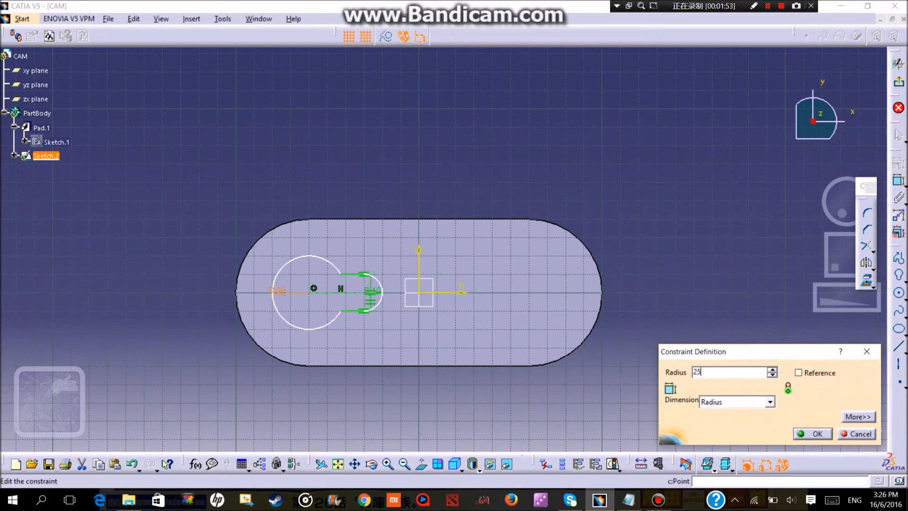
key(Return)
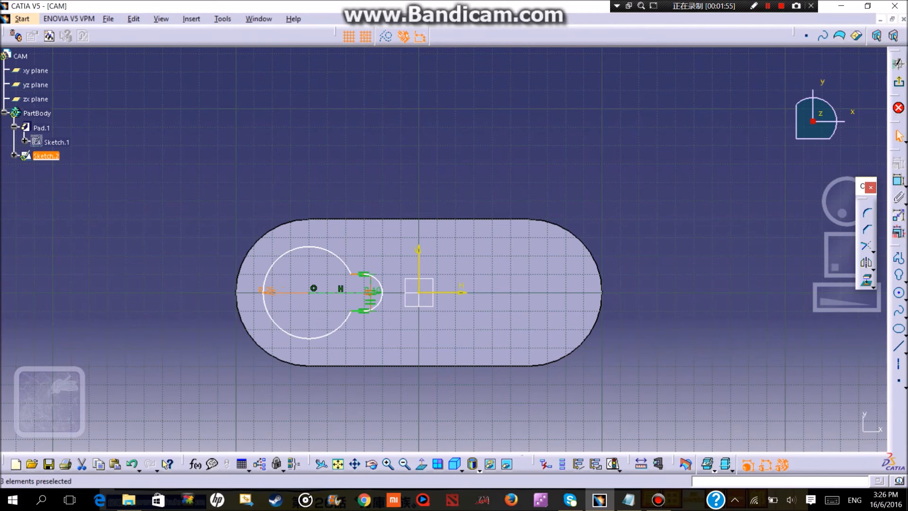
double_click(372, 290)
text(20)
key(Return)
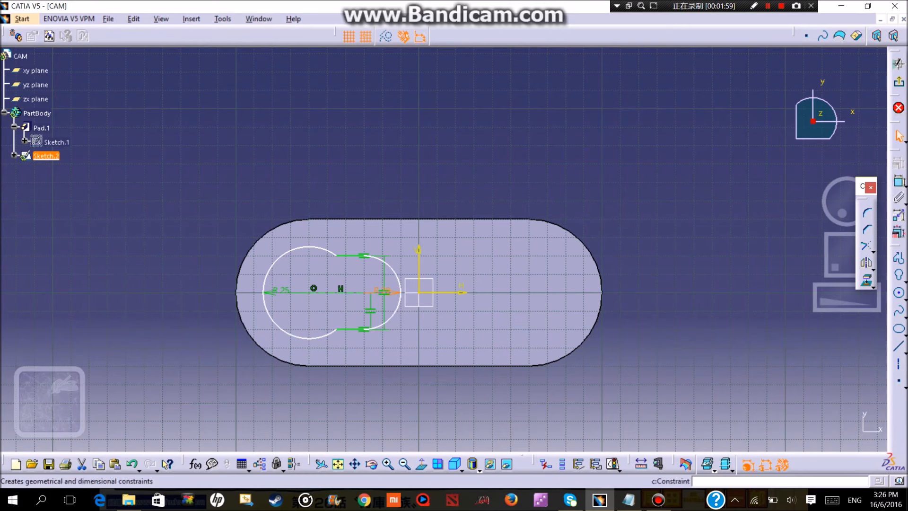
Dimension the distance between the keyhole's two centres and set it to 60 mm.
click(898, 180)
click(329, 292)
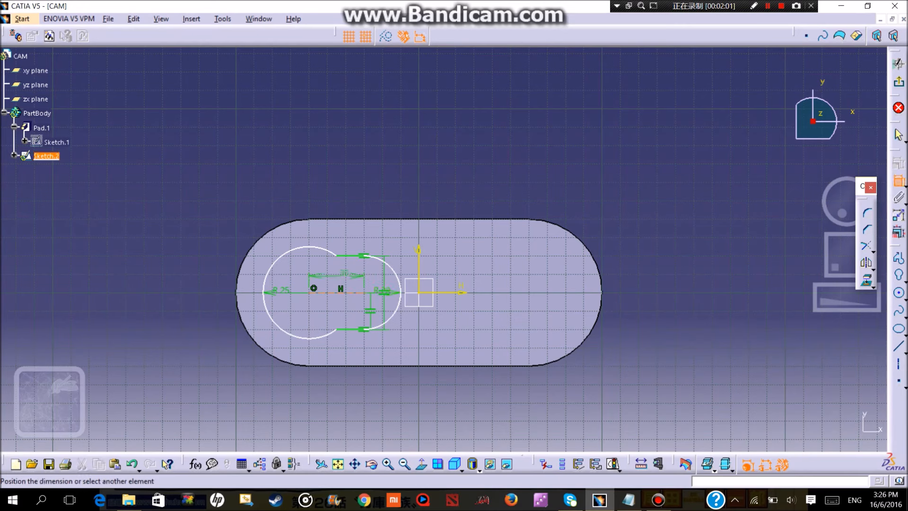
click(327, 127)
double_click(326, 127)
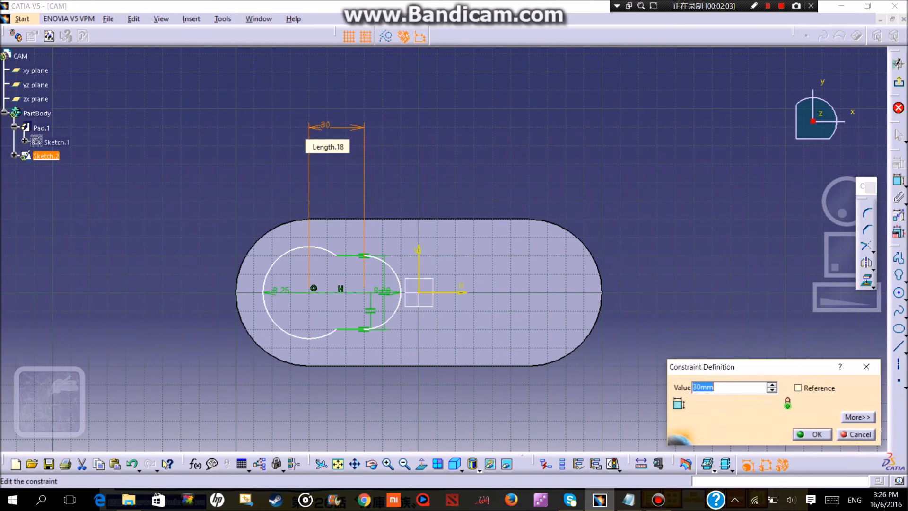
text(60)
key(Return)
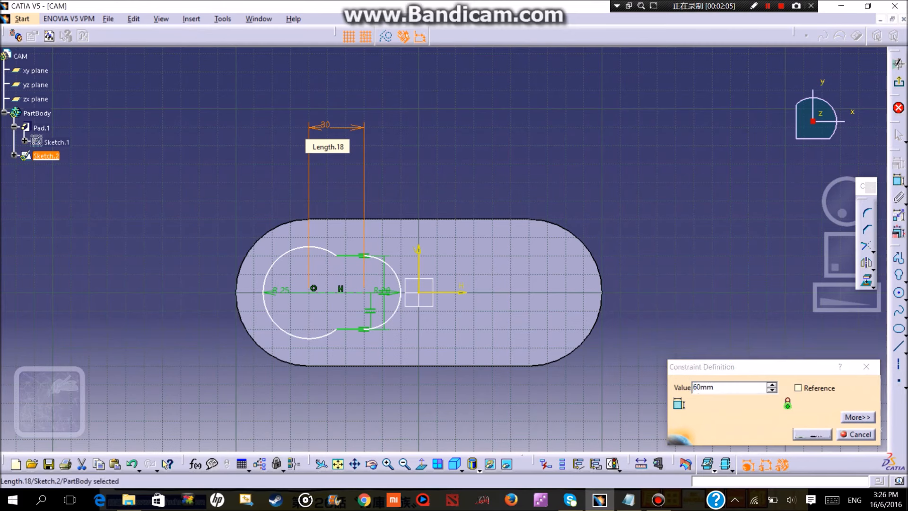
double_click(439, 292)
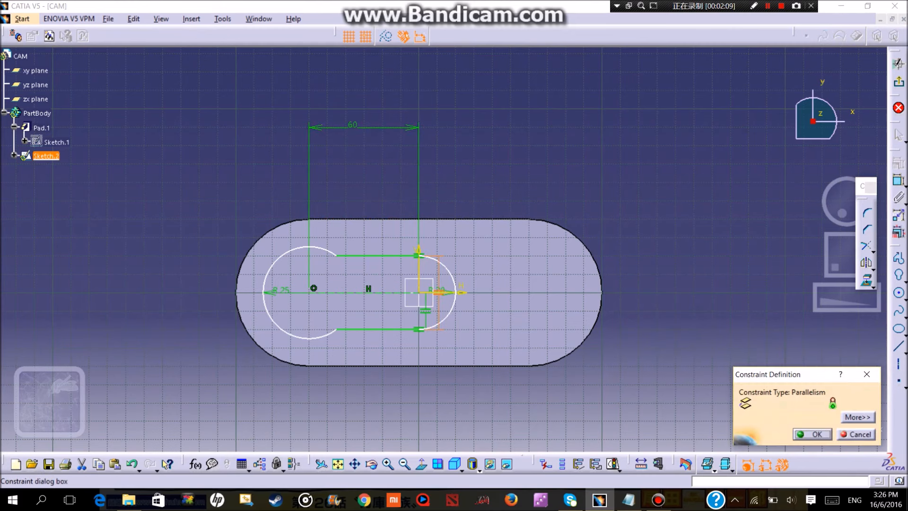
click(812, 434)
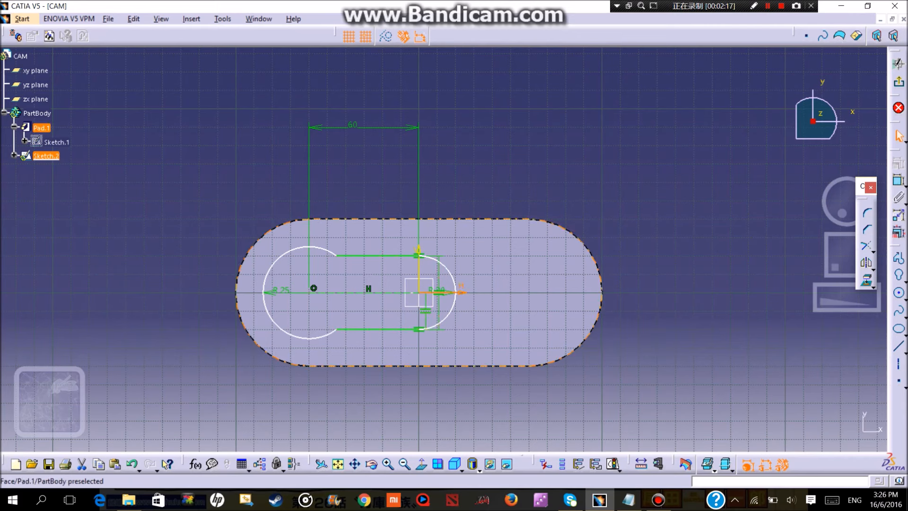
double_click(439, 292)
click(813, 433)
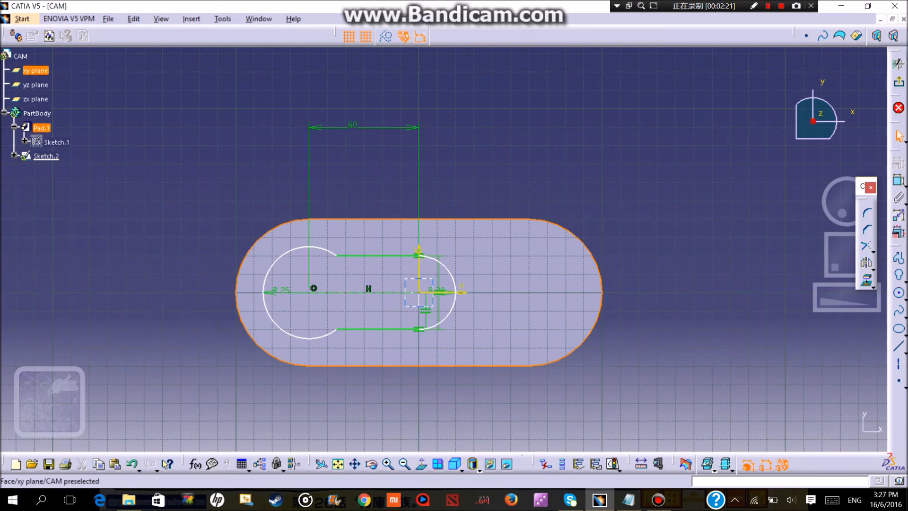
Set the radius of the keyhole's small end to 10 mm.
double_click(436, 290)
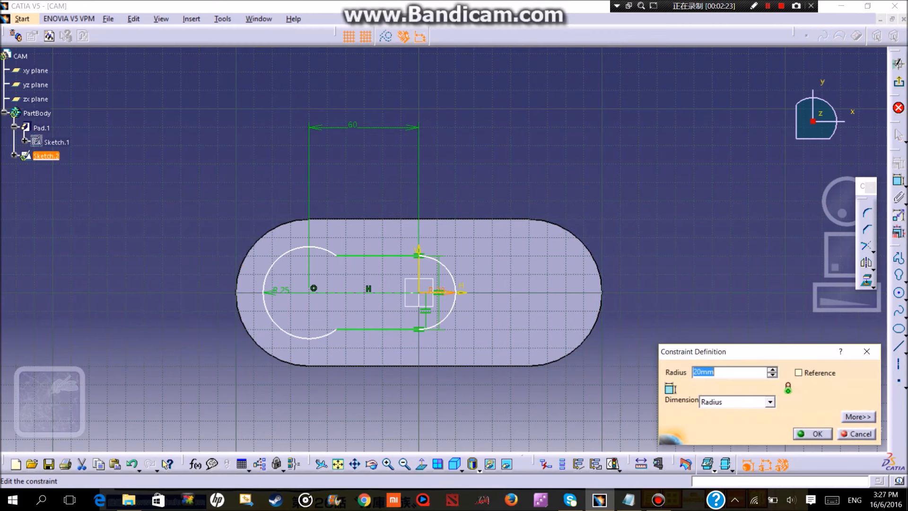
text(10)
key(Return)
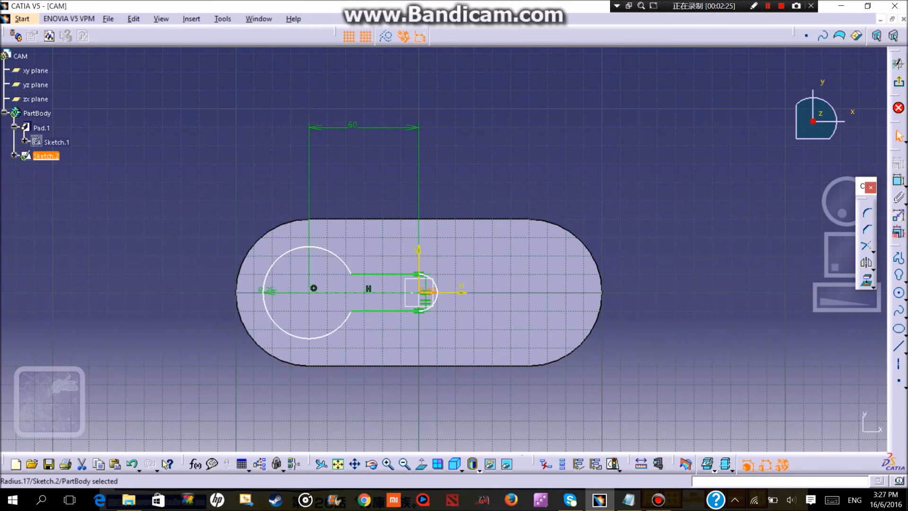
key(Escape)
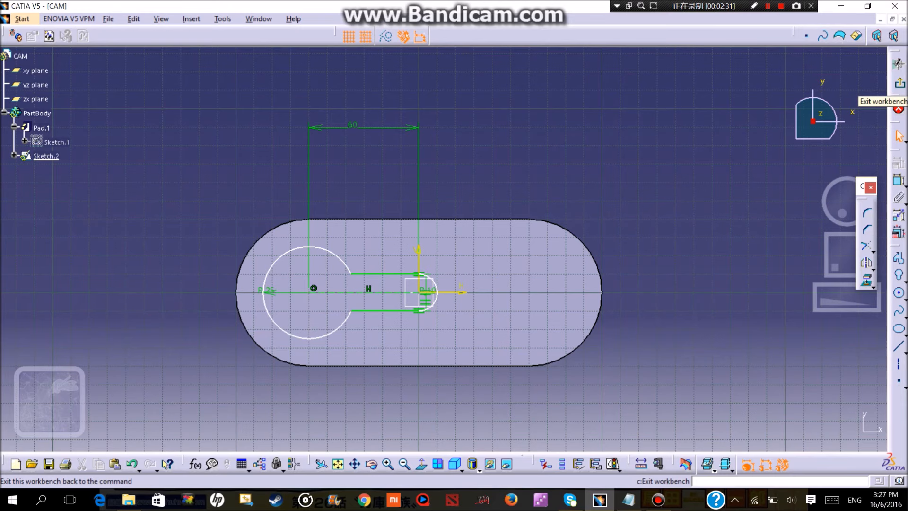
Exit the keyhole sketch and cut it into the block as a 30 mm deep pocket.
click(899, 108)
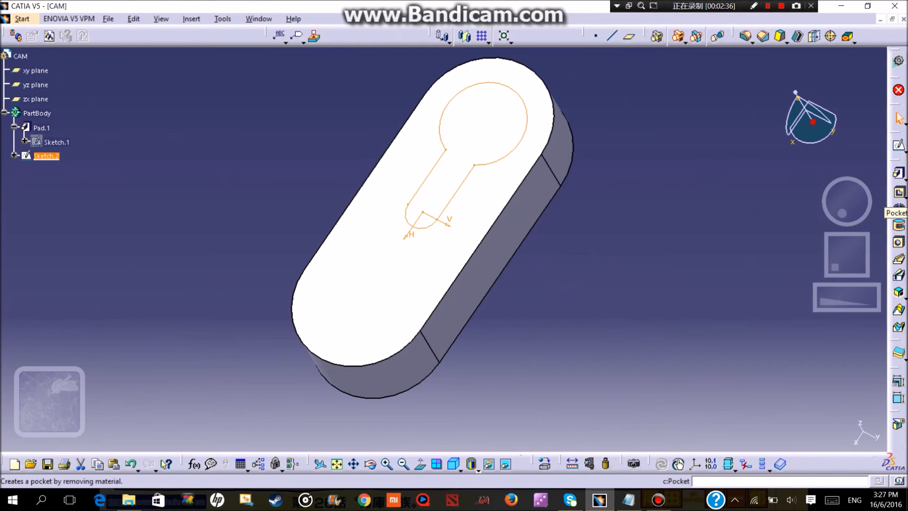
click(899, 191)
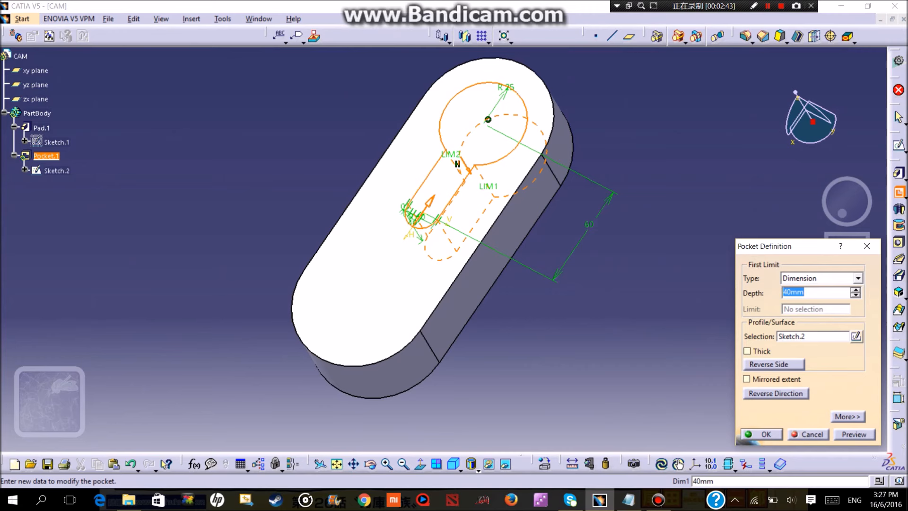
text(30)
key(Return)
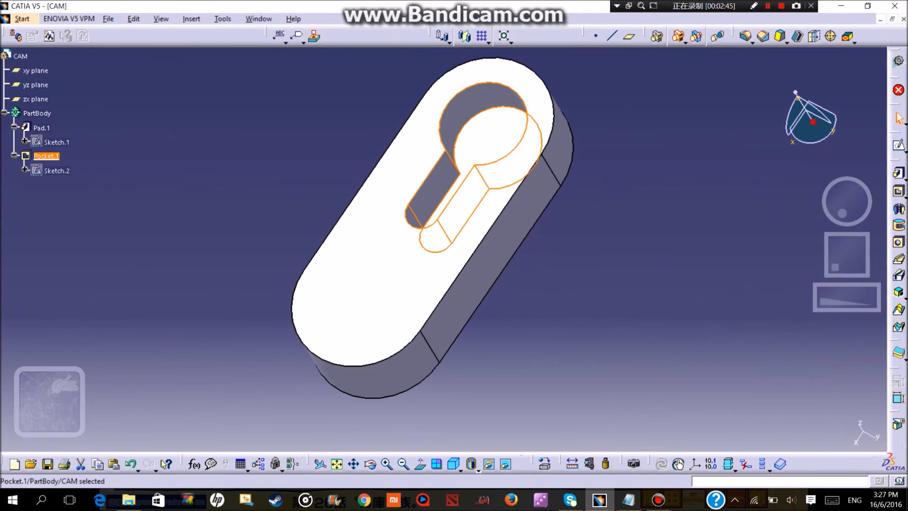
Open a sketch on the block's top face and draw a hexagon on the horizontal axis, centred about 40 mm from the origin, opposite the keyhole.
click(483, 203)
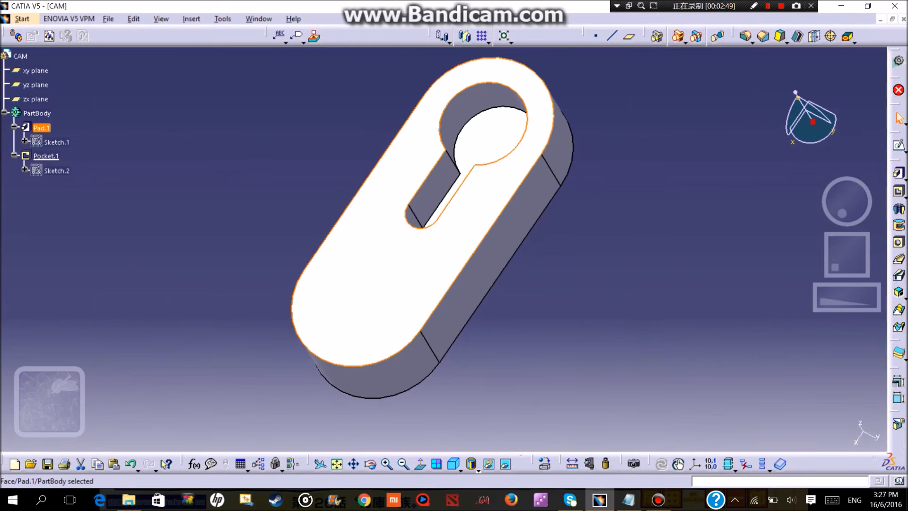
click(899, 144)
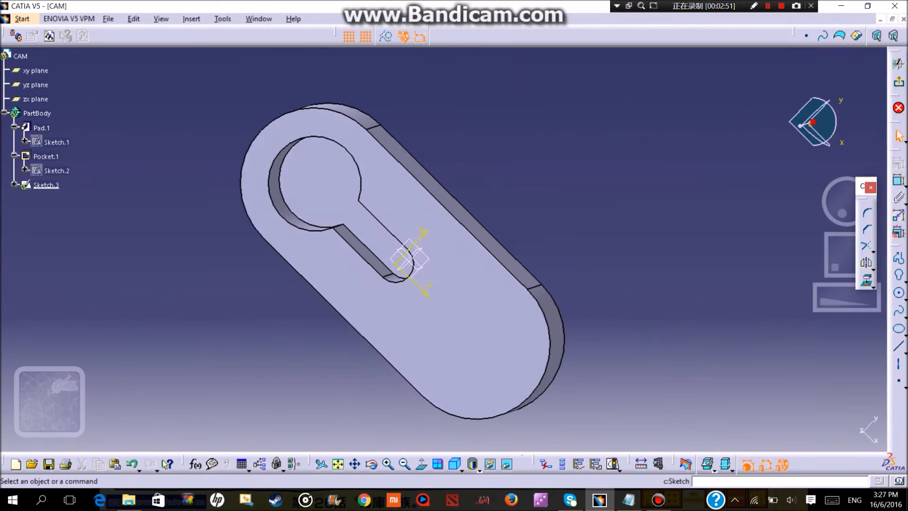
click(906, 282)
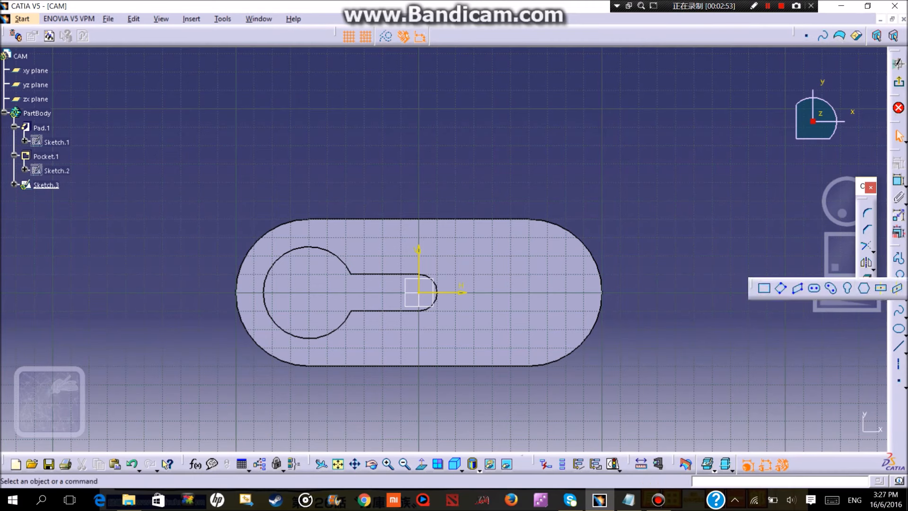
click(492, 289)
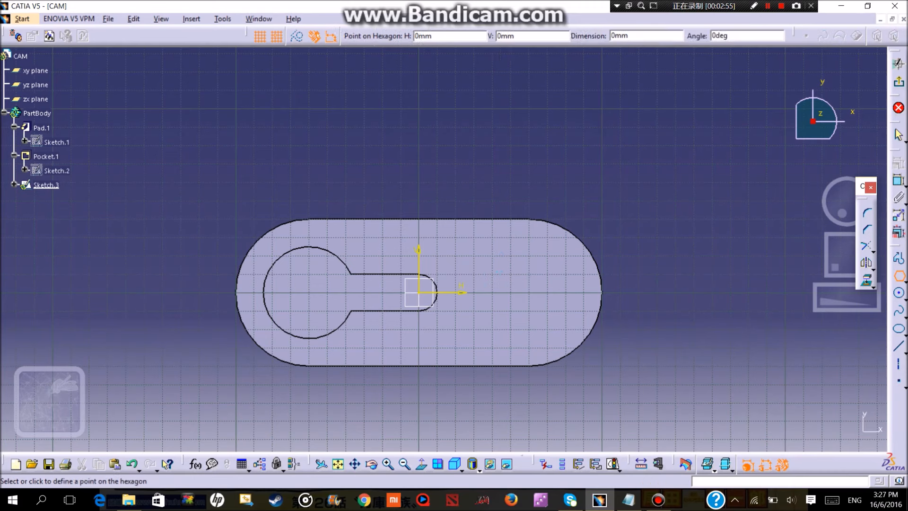
click(549, 288)
key(Escape)
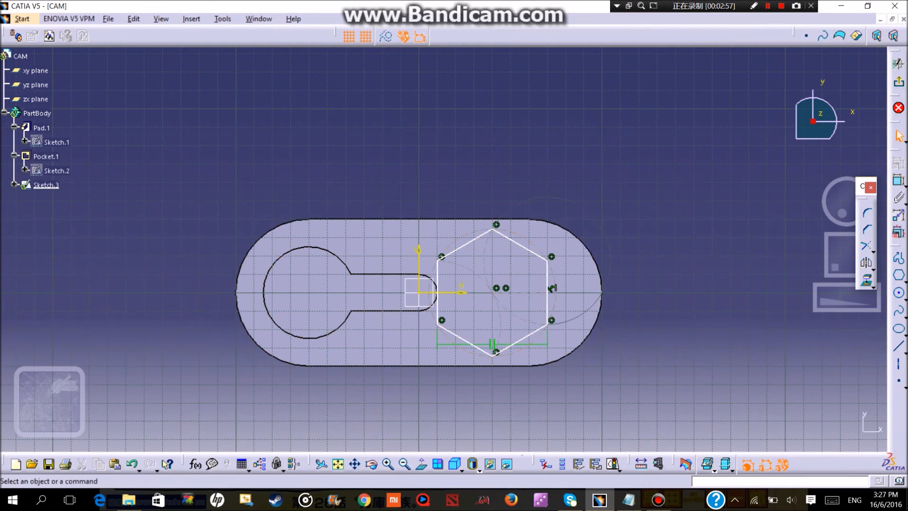
Dimension the horizontal distance from the sketch's vertical axis to the hexagon's centre and set it to 45 mm.
click(898, 181)
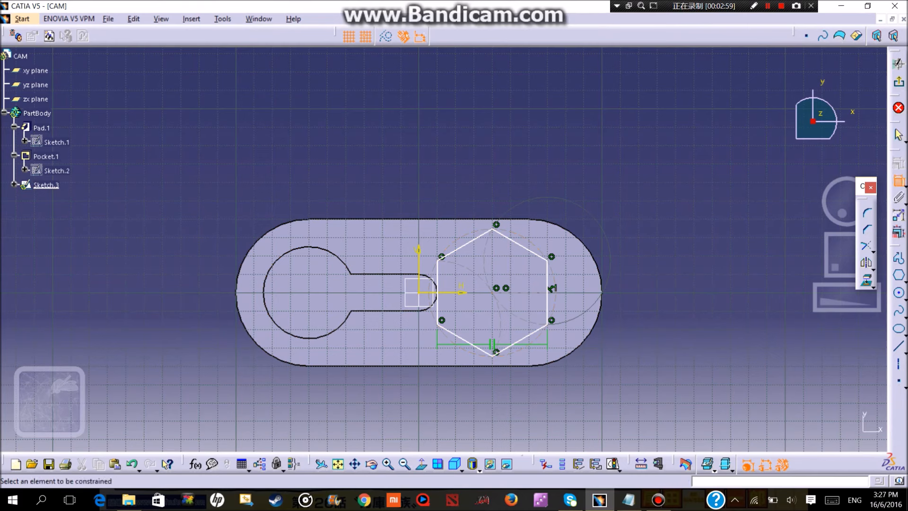
click(492, 292)
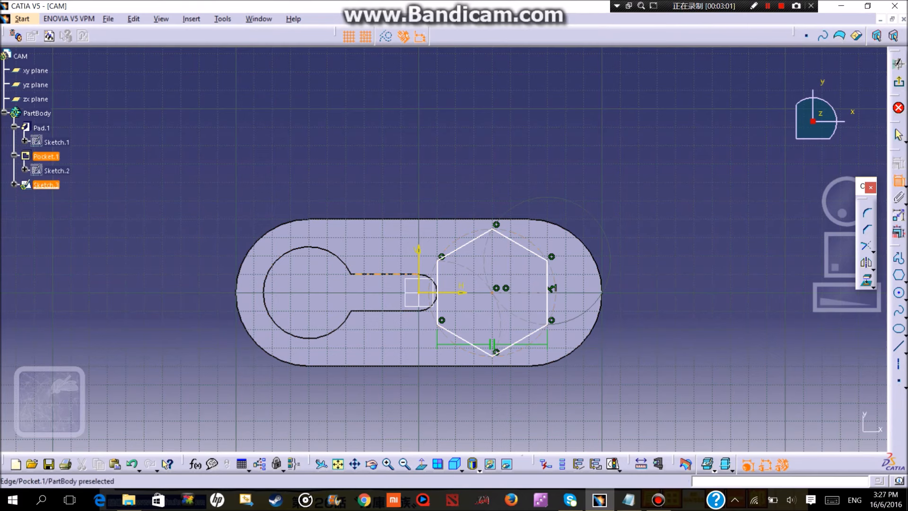
click(419, 272)
click(452, 170)
double_click(452, 170)
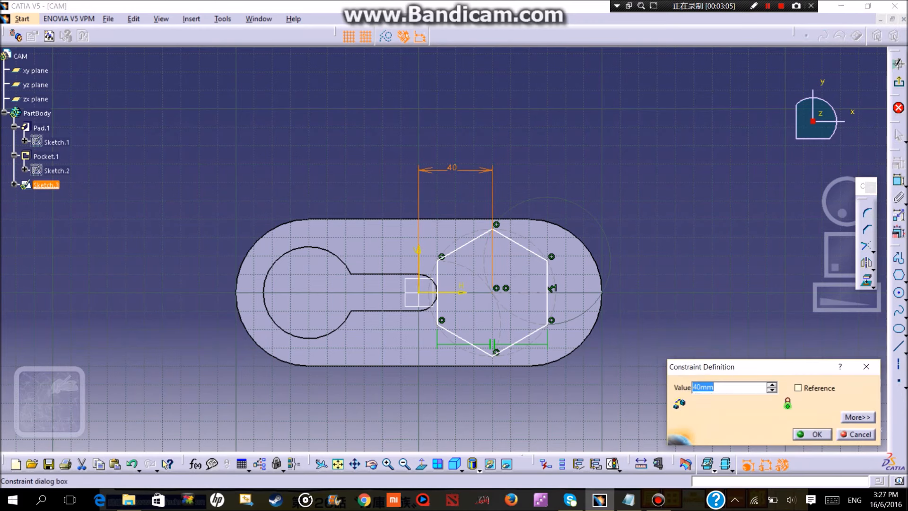
text(45)
key(Return)
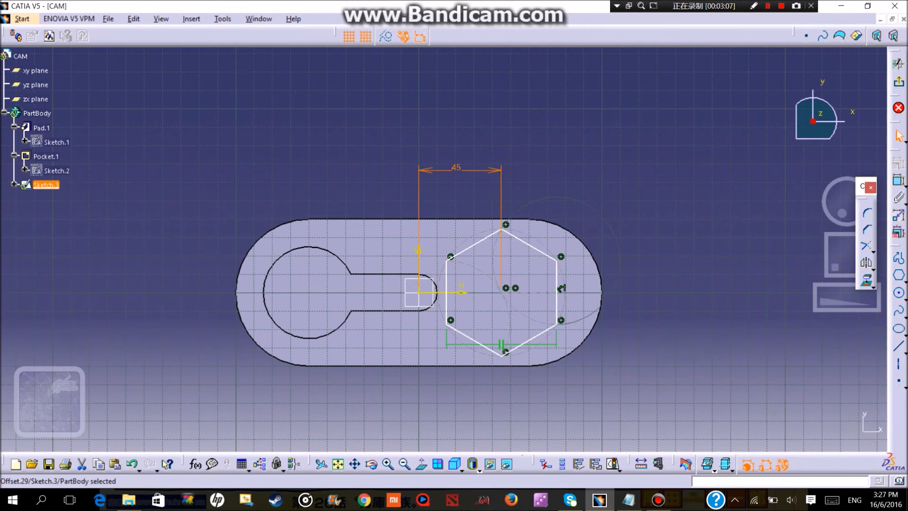
Dimension the hexagon's upper slanted side facing away from the keyhole and set its length to 30 mm.
click(898, 180)
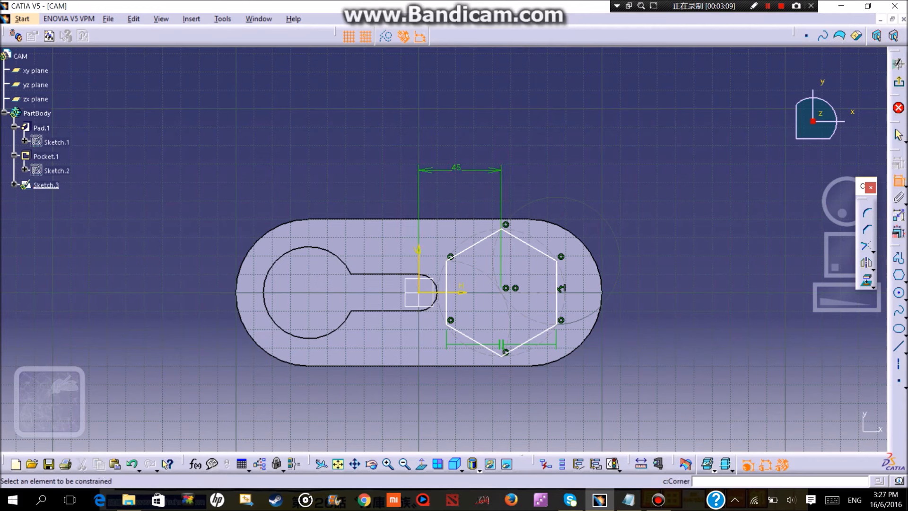
click(530, 246)
click(564, 193)
double_click(563, 194)
text(30)
key(Return)
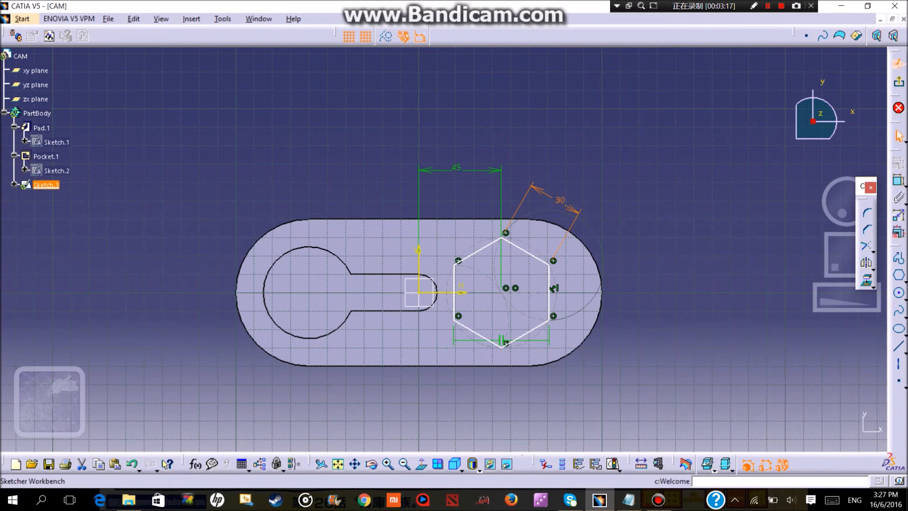
Exit the hexagon sketch and cut it into the block as a 20 mm deep pocket.
click(898, 82)
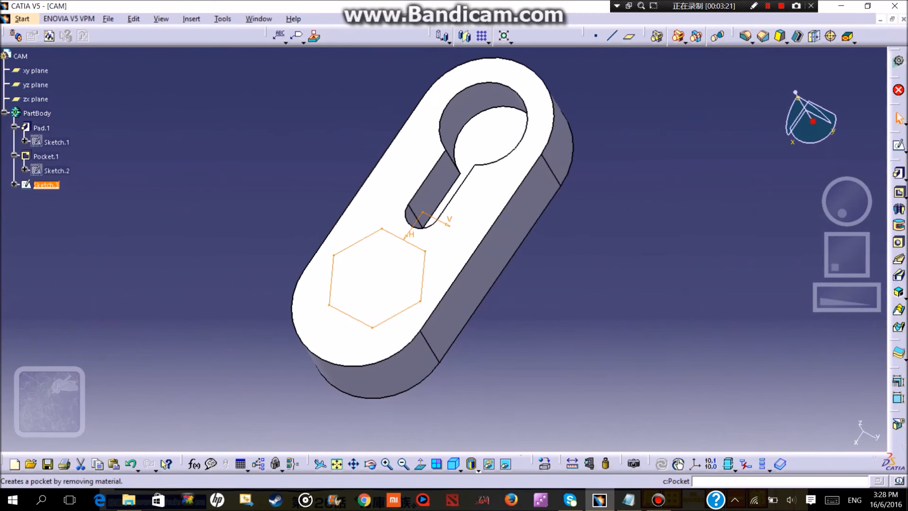
click(898, 192)
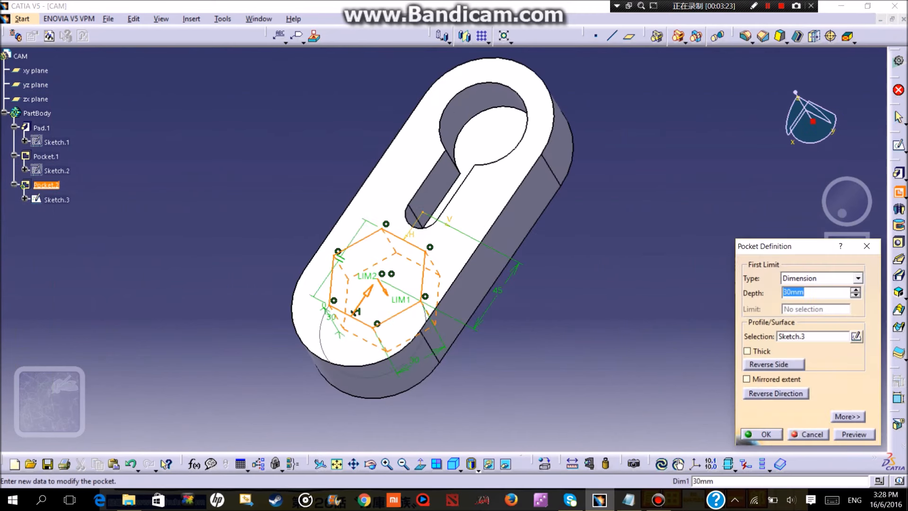
text(20)
key(Return)
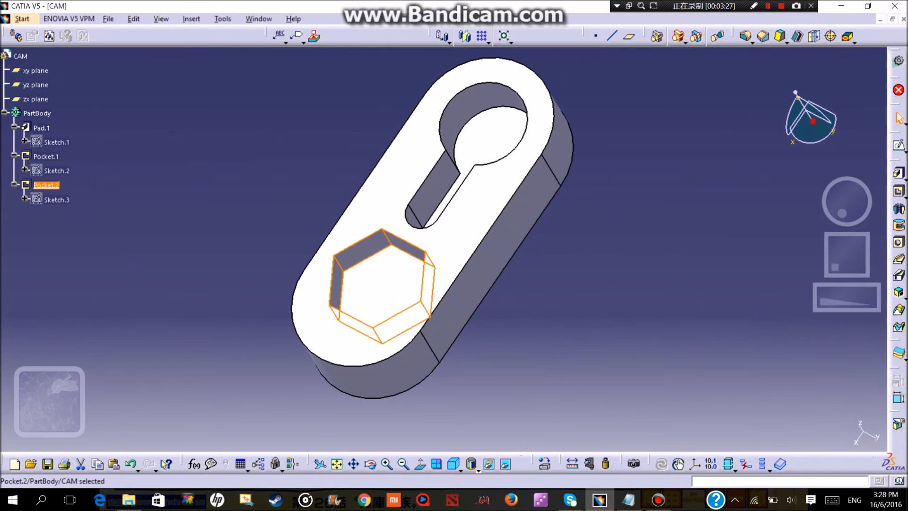
middle_drag(313, 307, 467, 257)
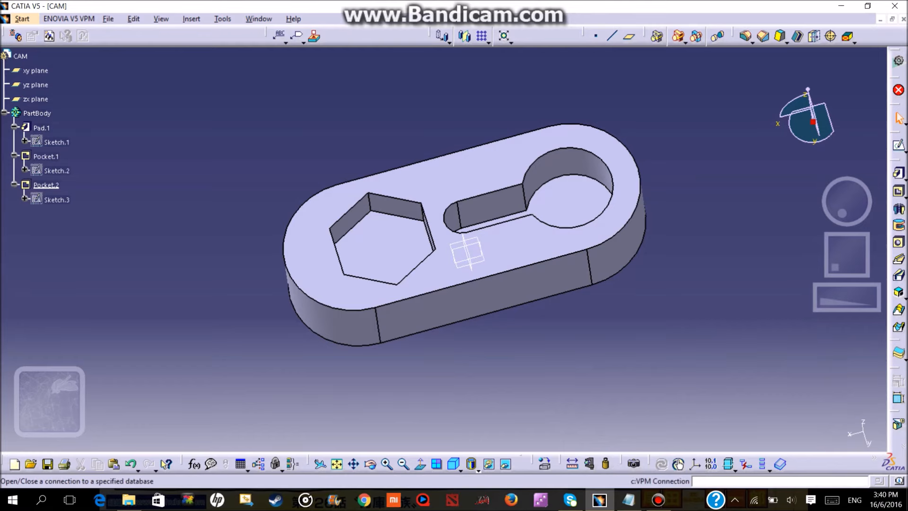
Switch to the Generative Shape Design workbench and create a rough stock around PartBody with the default extents.
click(22, 19)
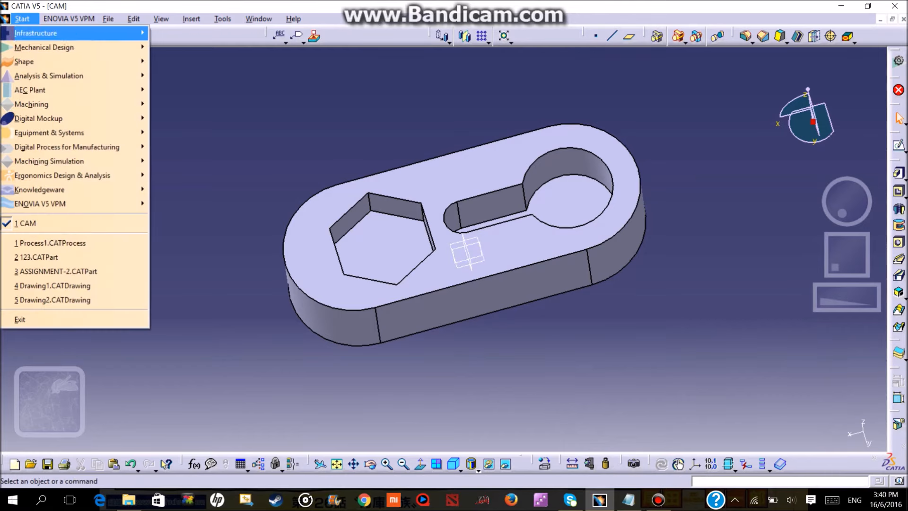
mouse_move(23, 61)
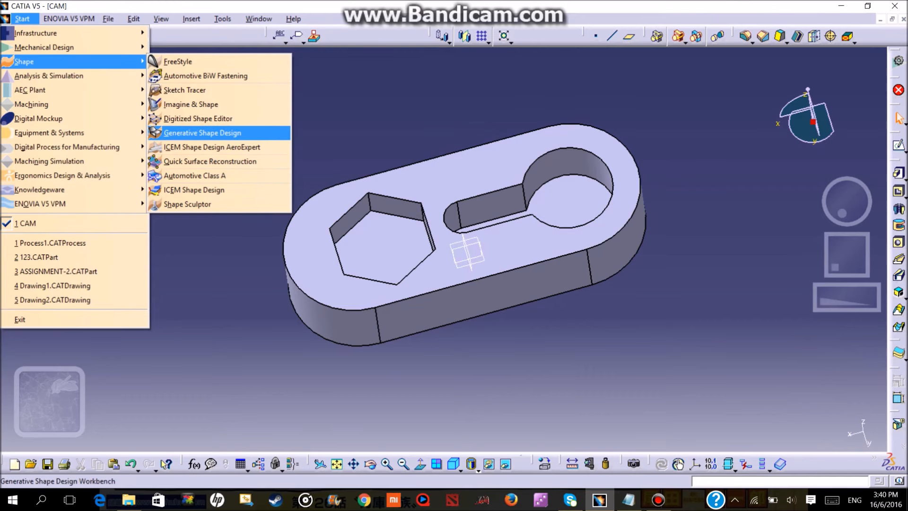
click(202, 133)
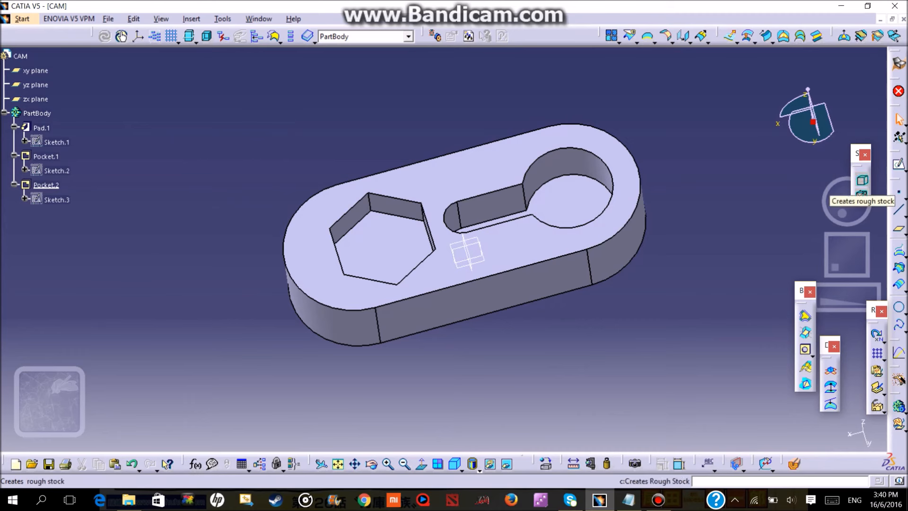
click(862, 180)
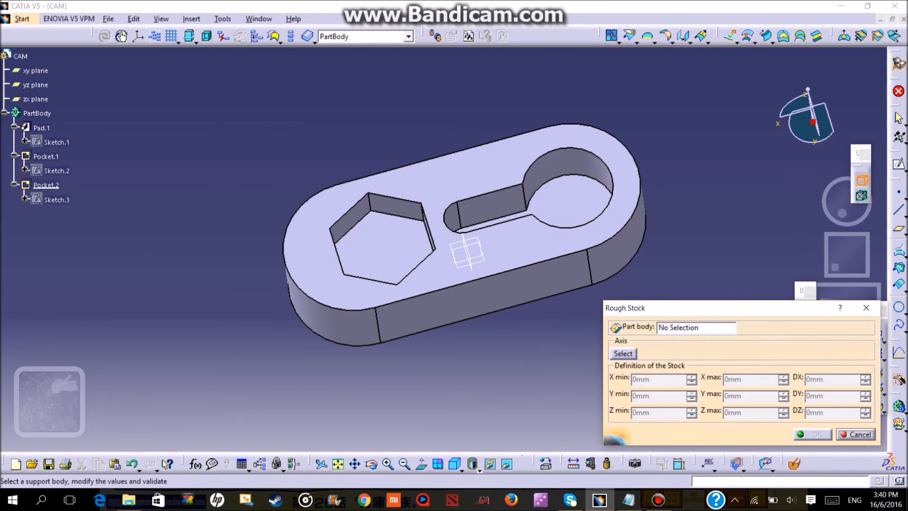
click(696, 327)
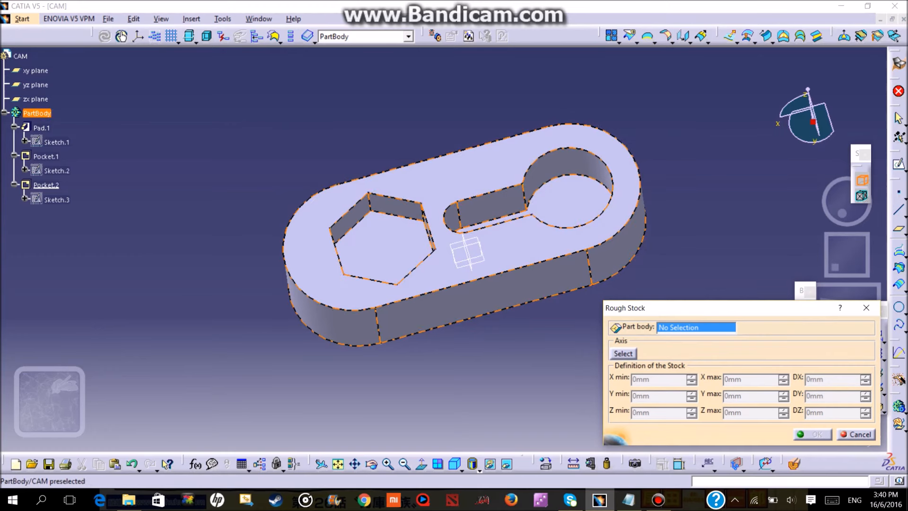
click(37, 113)
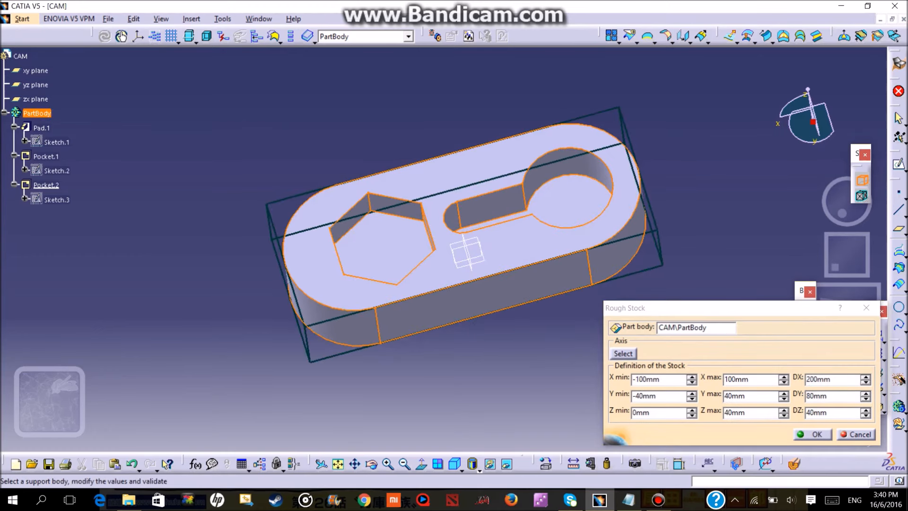
click(813, 434)
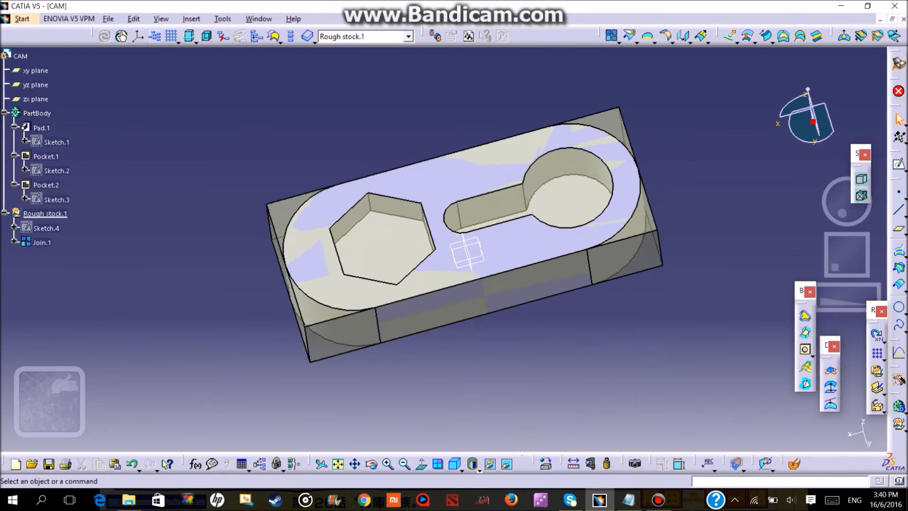
Switch to the Advanced Machining workbench with the CAM part and its rough stock.
middle_drag(346, 315, 341, 310)
middle_drag(463, 250, 428, 232)
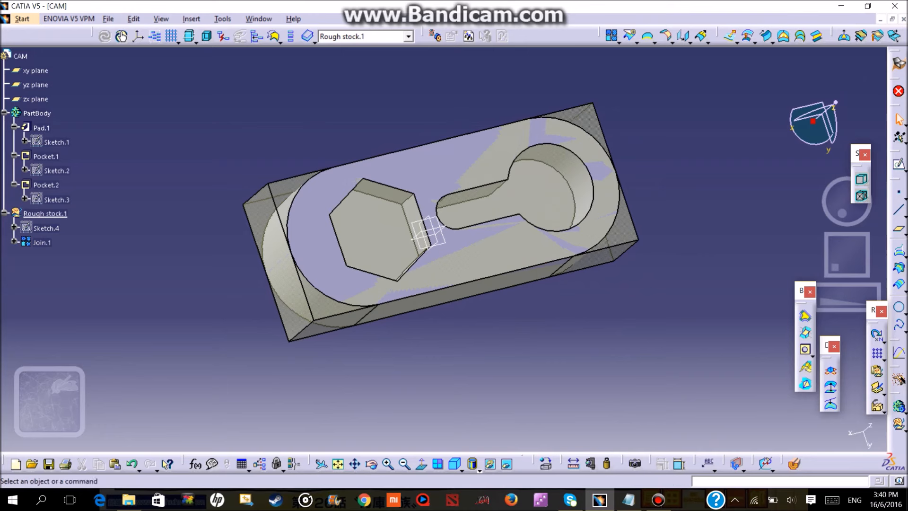
click(22, 19)
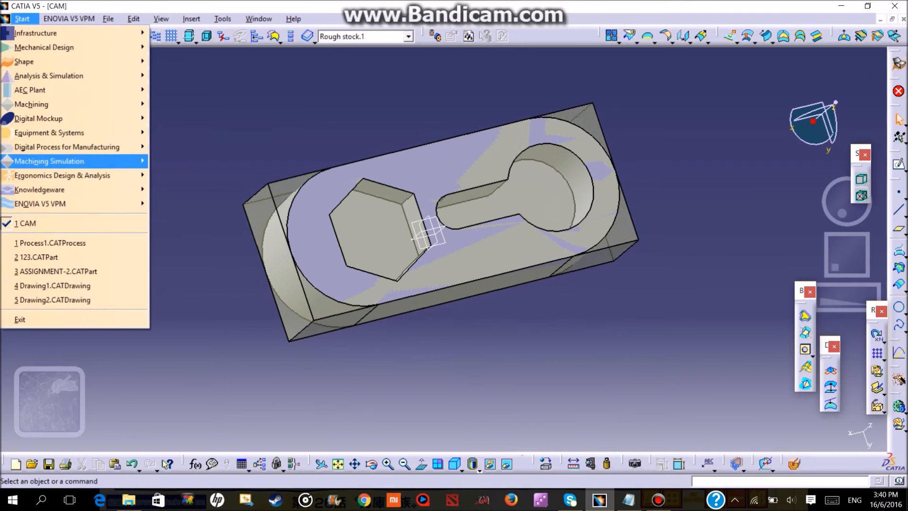
mouse_move(71, 104)
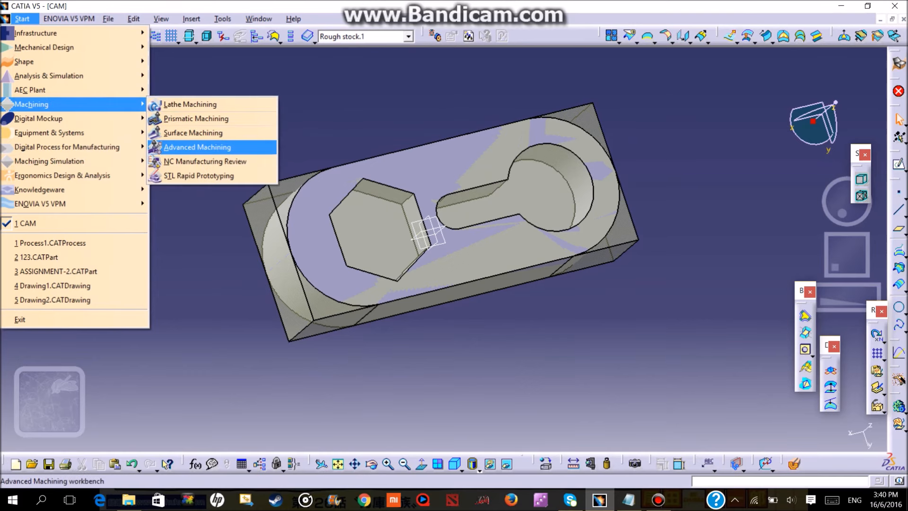
click(197, 147)
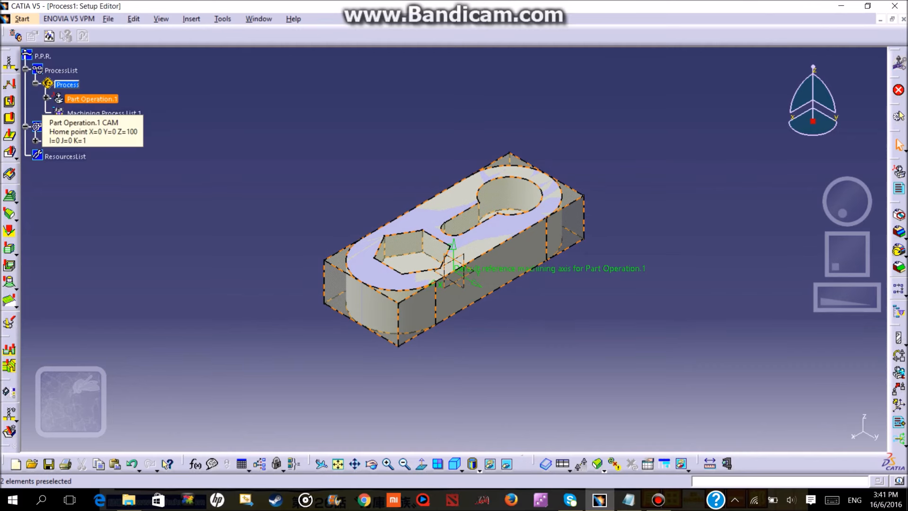
Assign a 3-axis machine to Part Operation.1, using the ToolsSample01 tool catalog with radius compensation enabled.
double_click(93, 98)
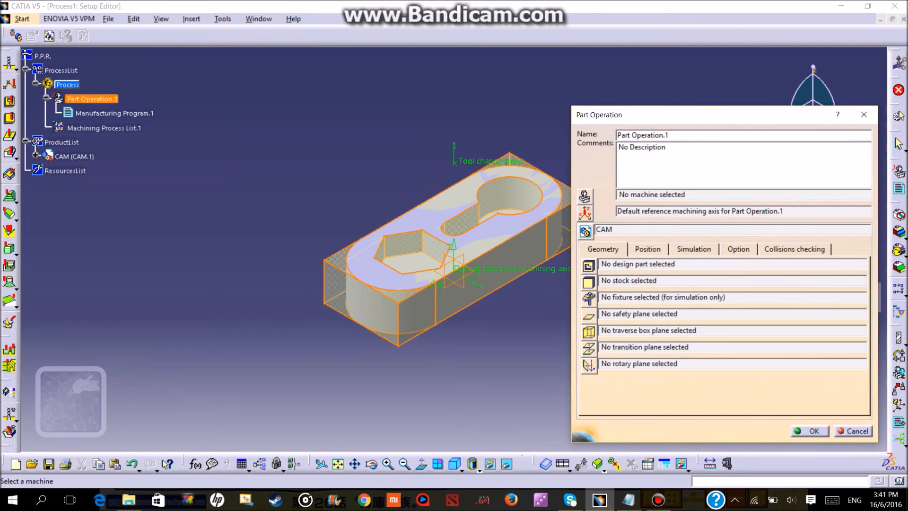
click(585, 196)
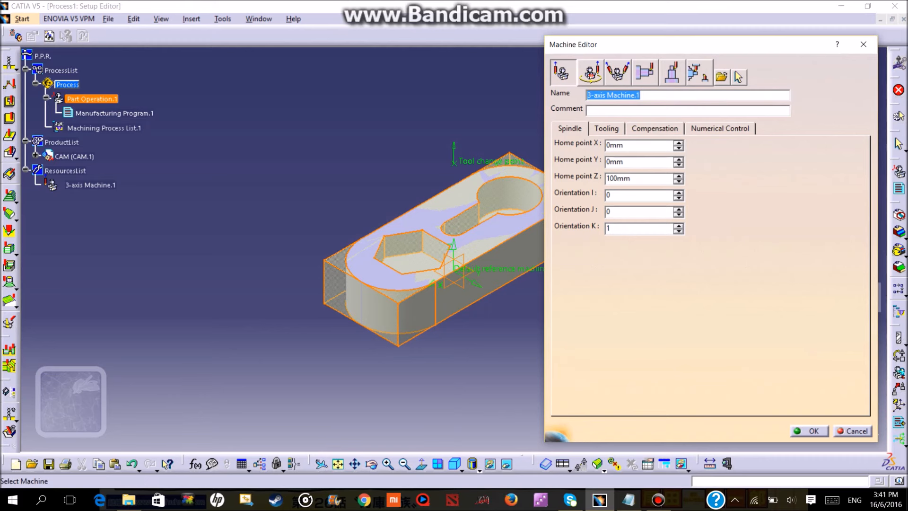
click(607, 129)
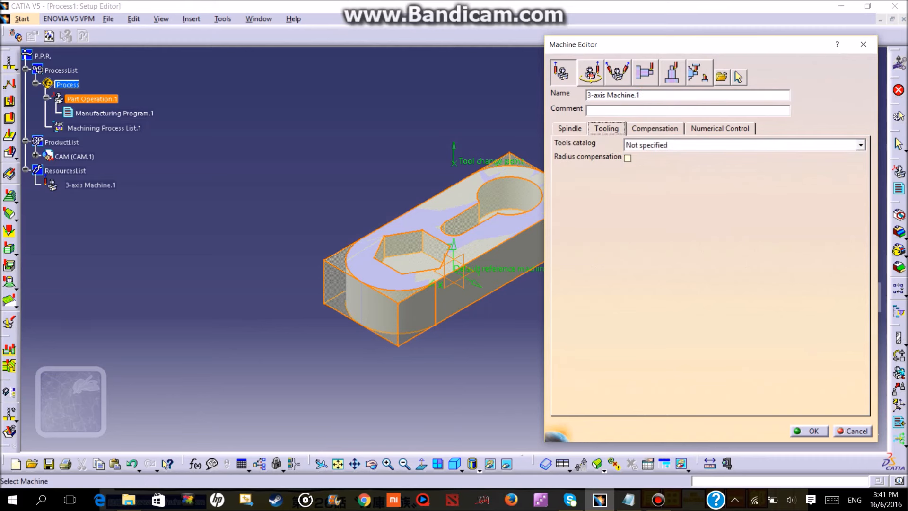
click(861, 145)
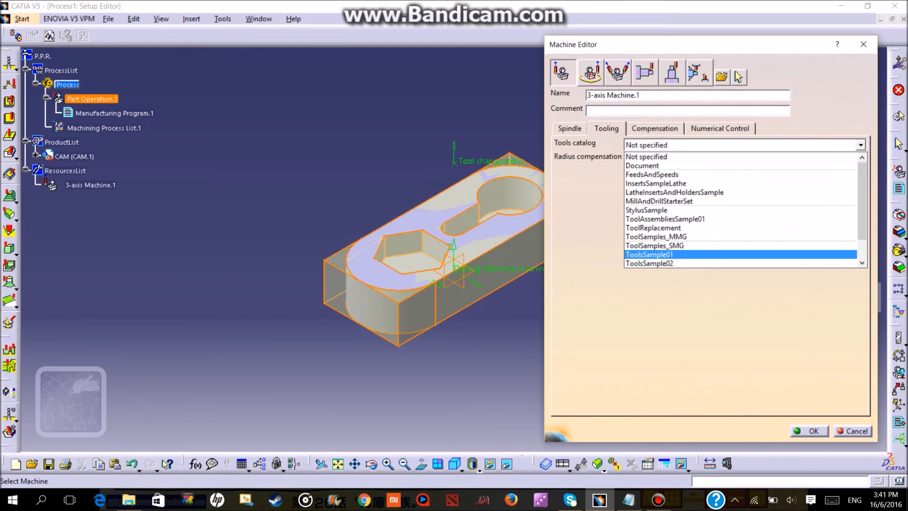
click(740, 254)
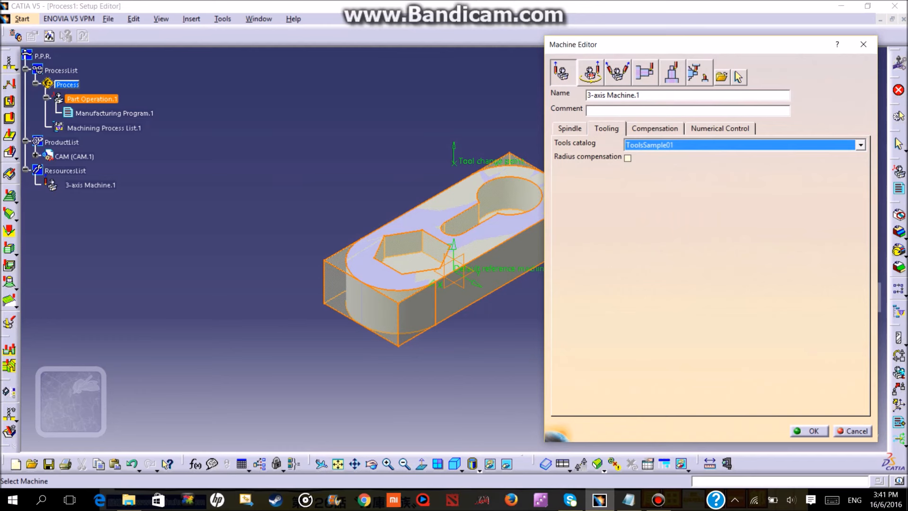
click(627, 158)
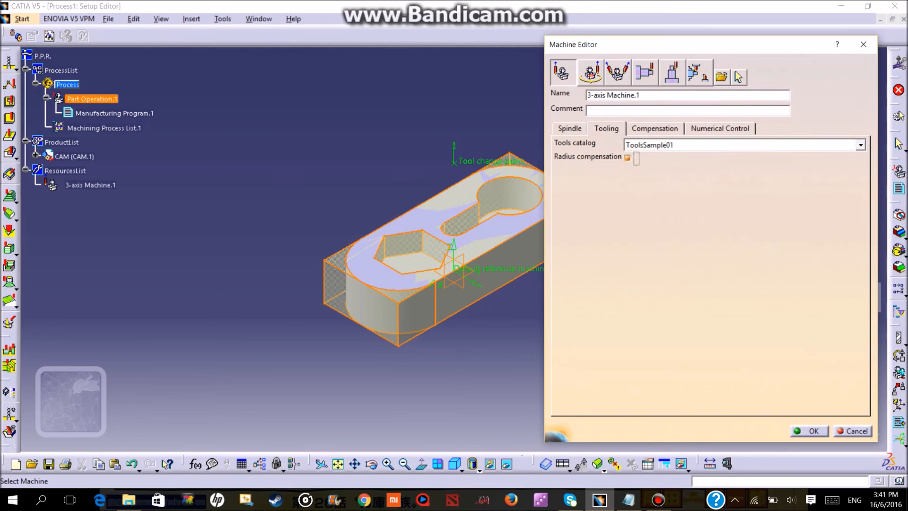
Set the machine's post processor words table to PPTableSample.pptable and confirm the machine definition.
click(655, 129)
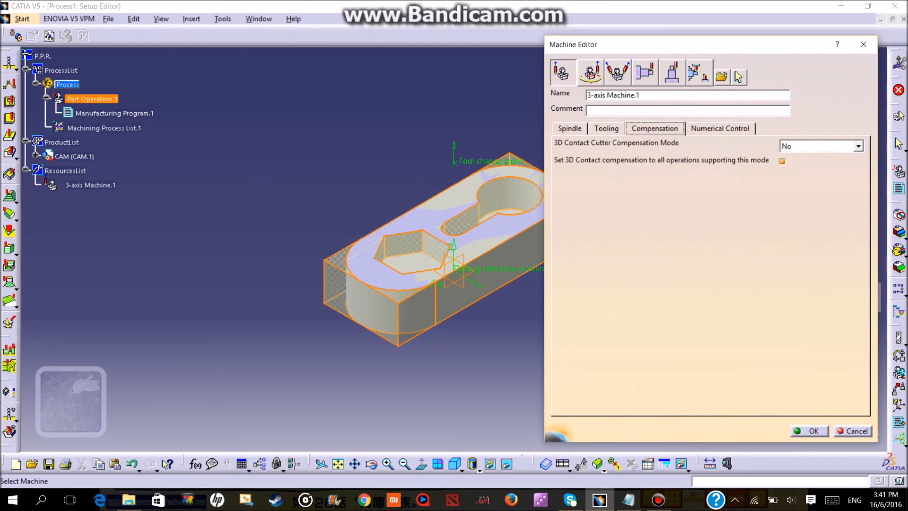
click(720, 129)
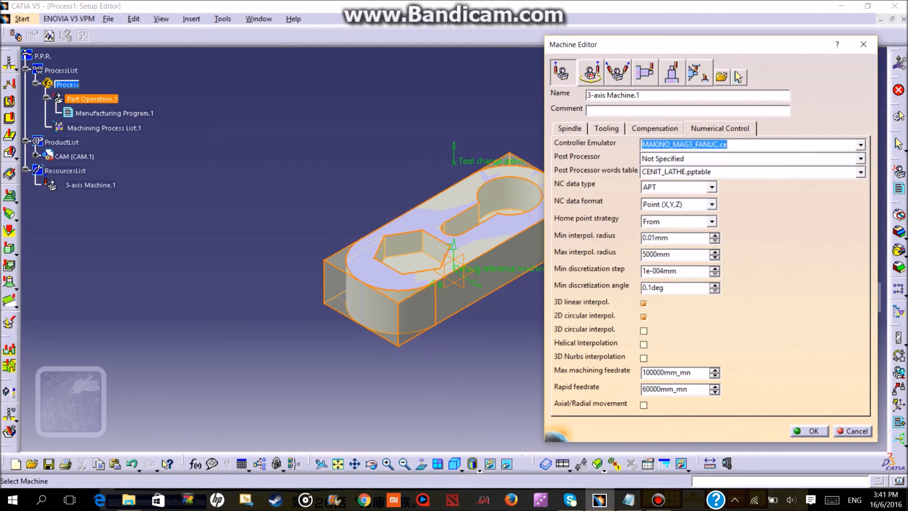
click(861, 172)
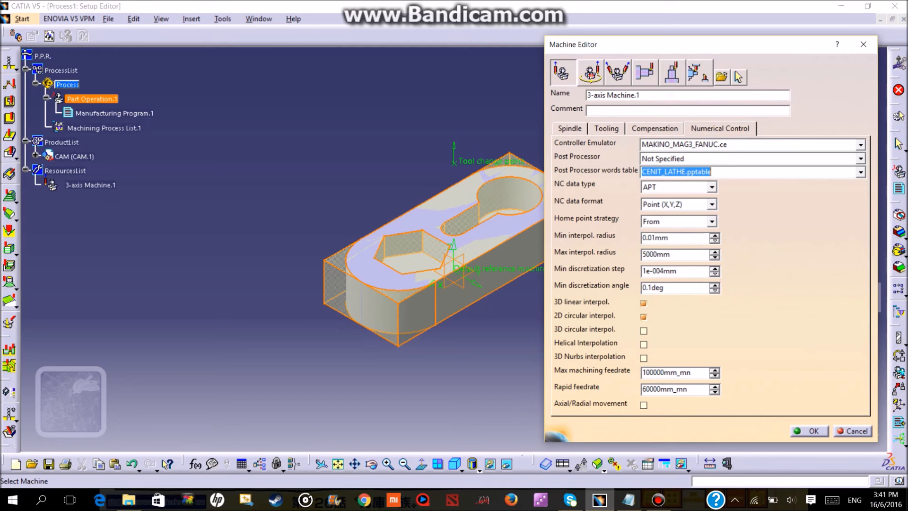
click(861, 172)
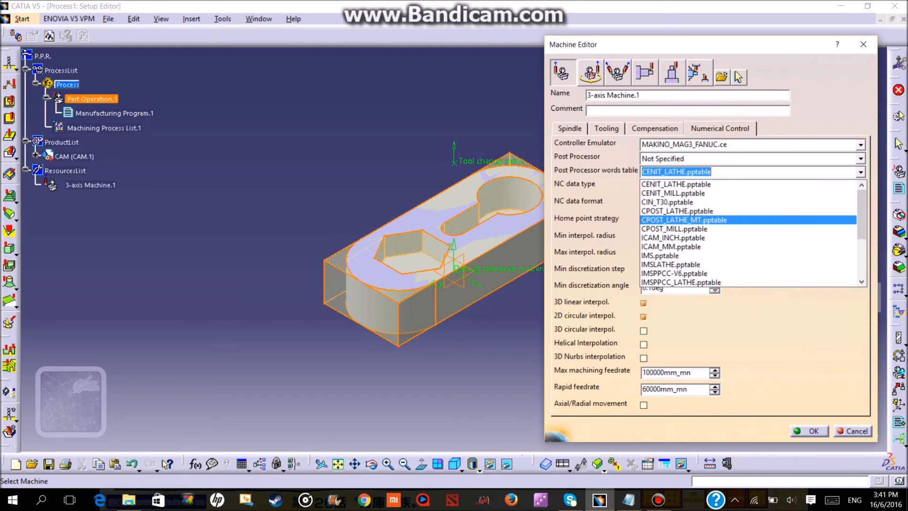
scroll(750, 212, down, 1)
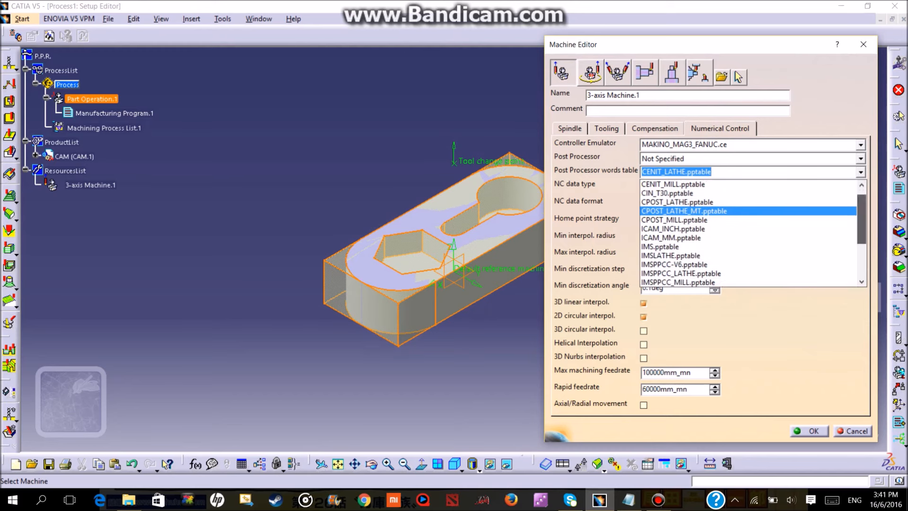
scroll(750, 232, down, 2)
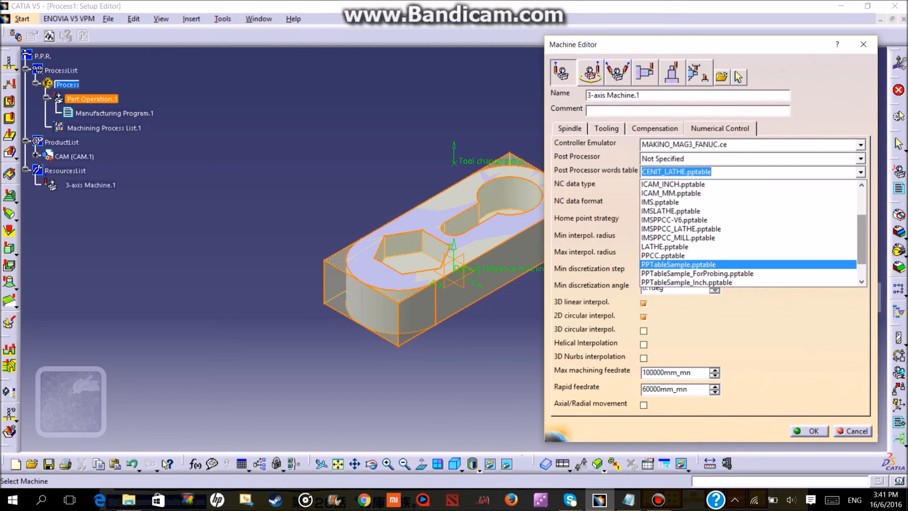
click(678, 264)
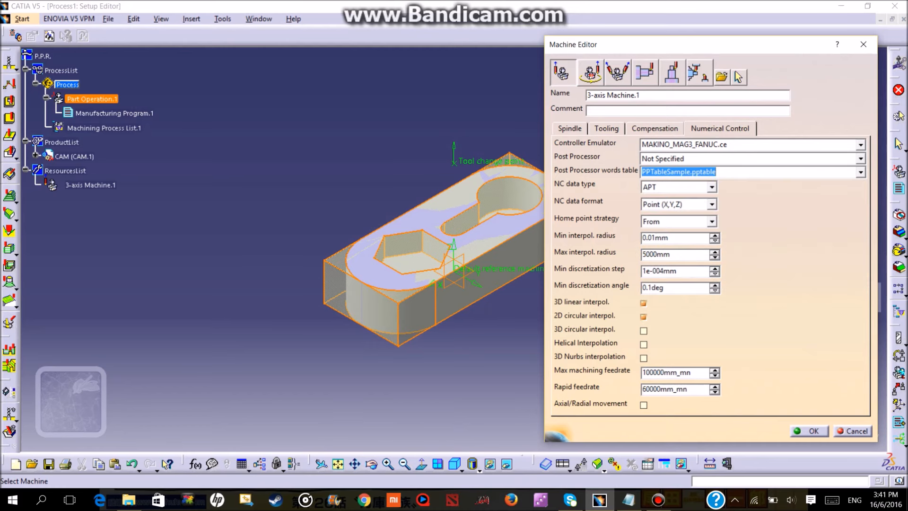
key(Return)
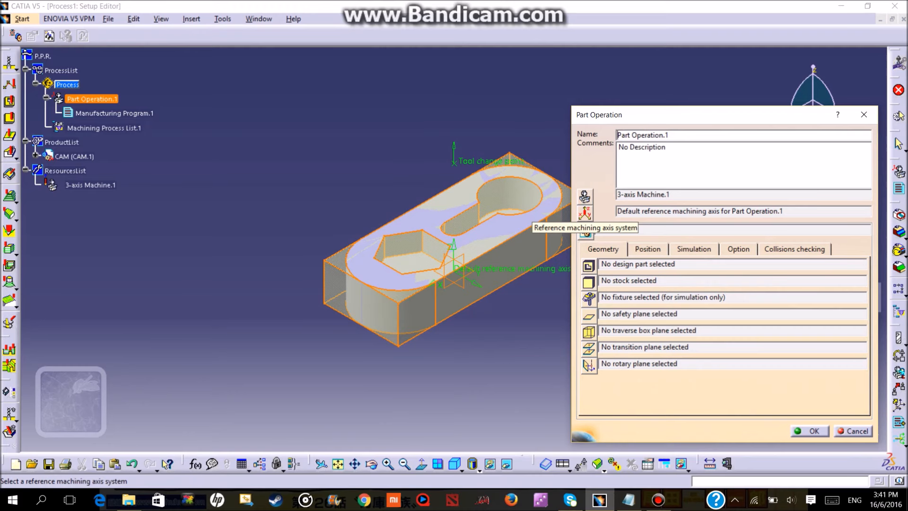
Place the reference machining axis origin on the rough stock's upper +X, -Y corner beside the hexagonal pocket.
click(584, 214)
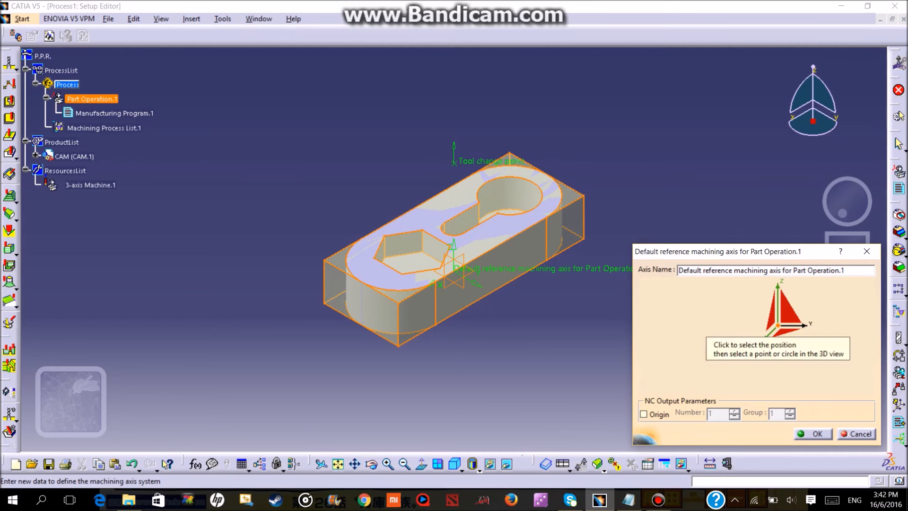
click(777, 326)
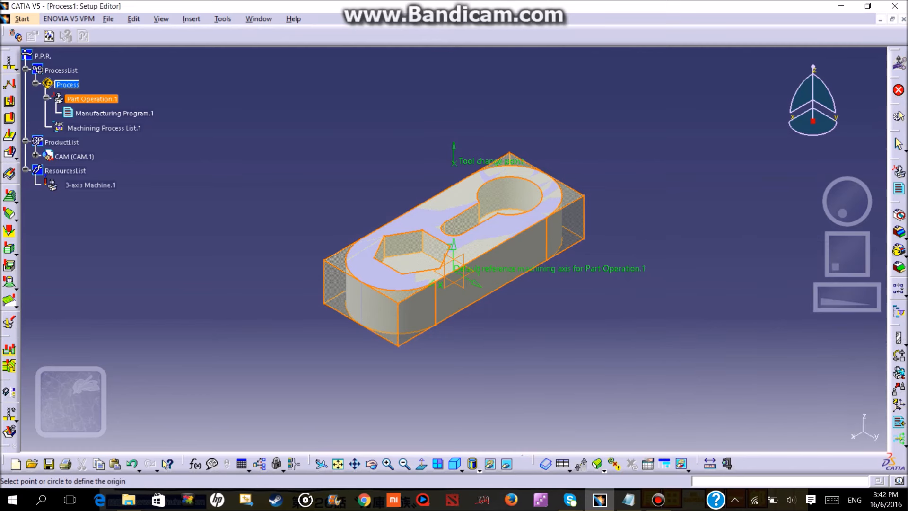
click(324, 260)
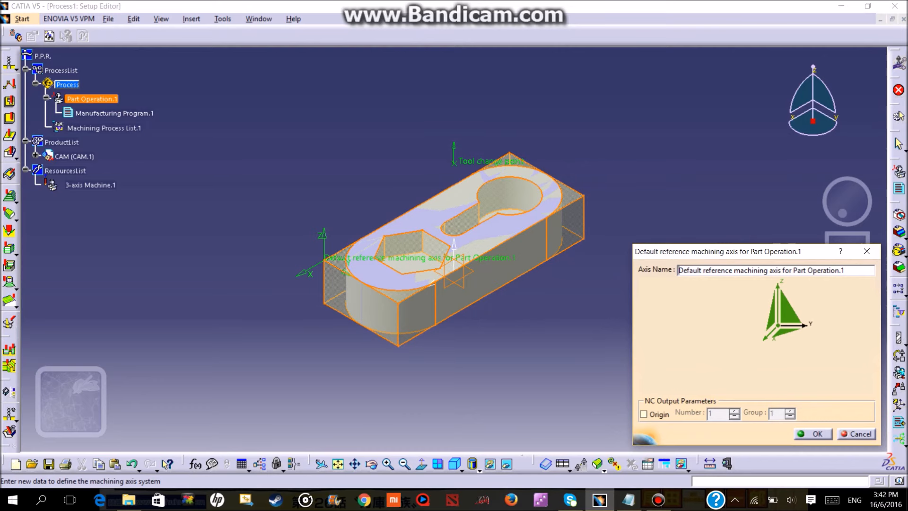
click(813, 433)
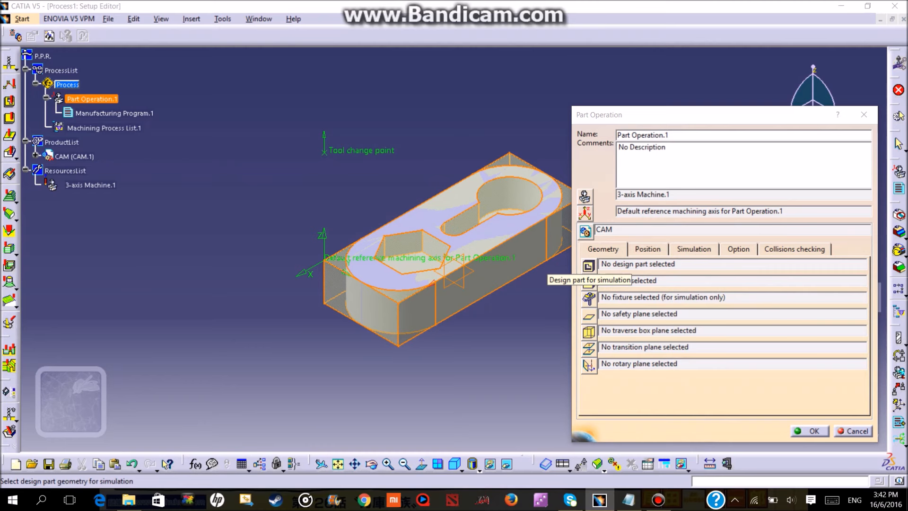
Expand the CAM product in the tree and assign PartBody as the part operation's design part.
click(588, 266)
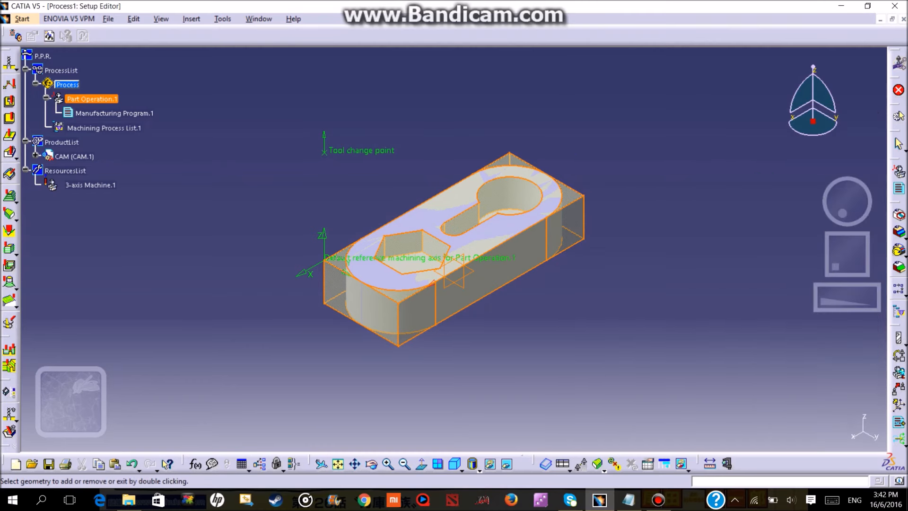
double_click(588, 265)
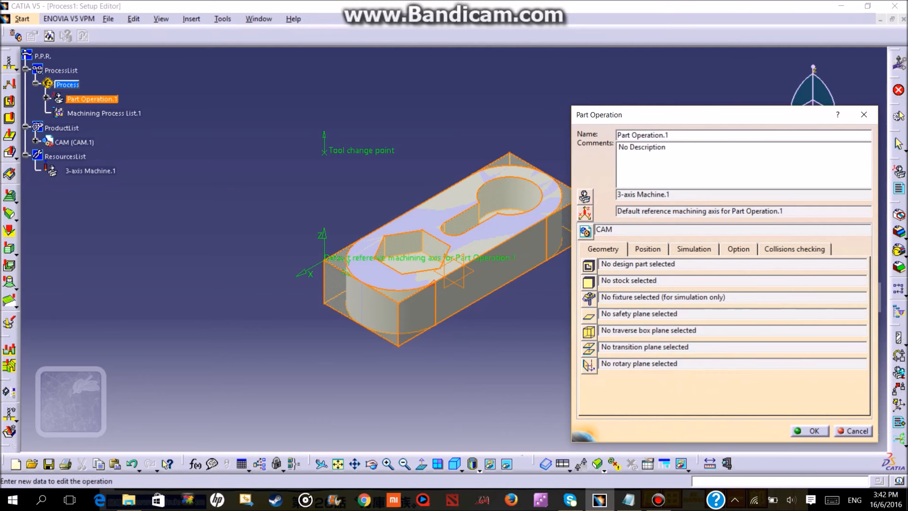
click(35, 140)
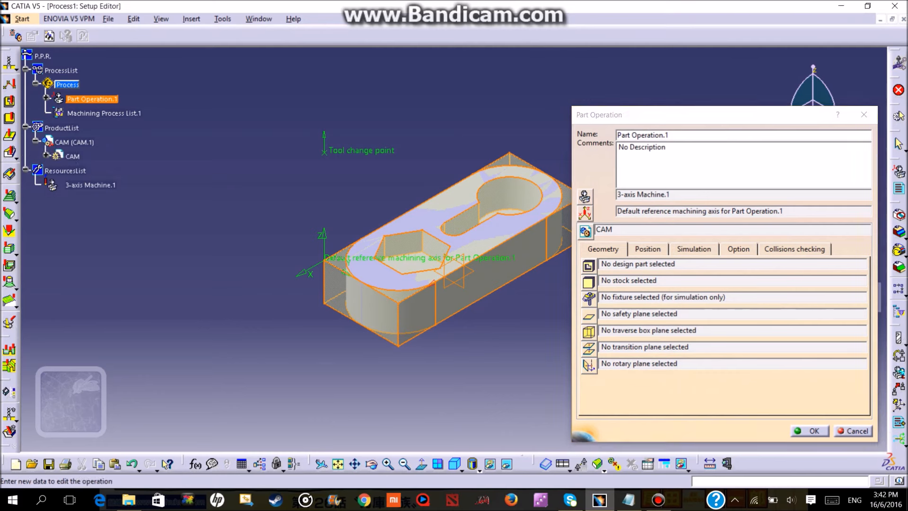
click(46, 155)
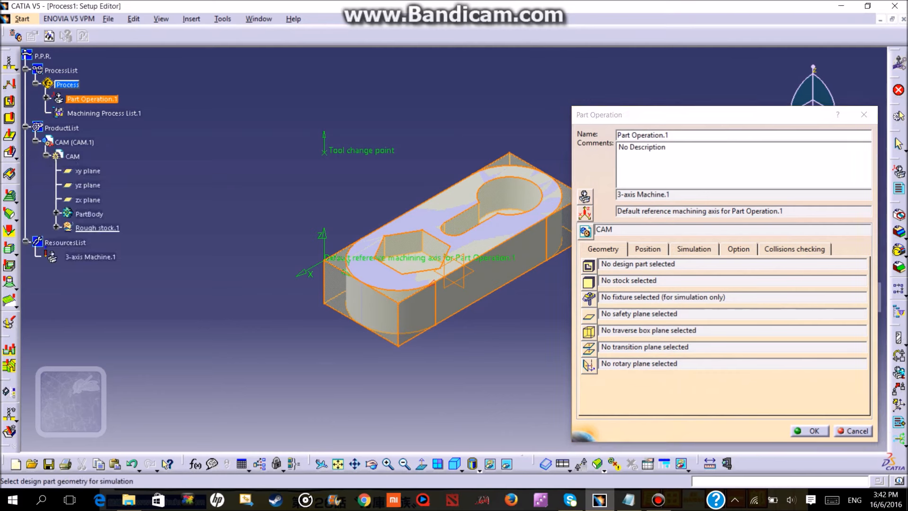
click(588, 266)
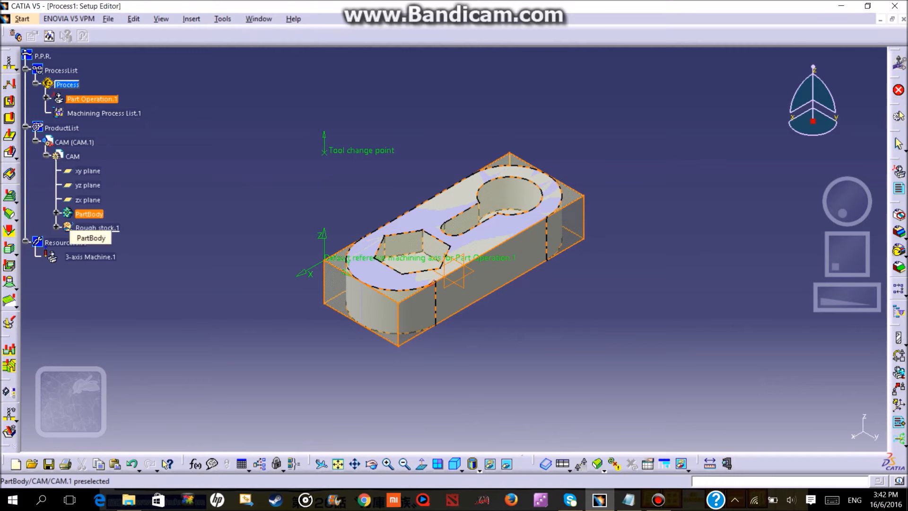
double_click(86, 215)
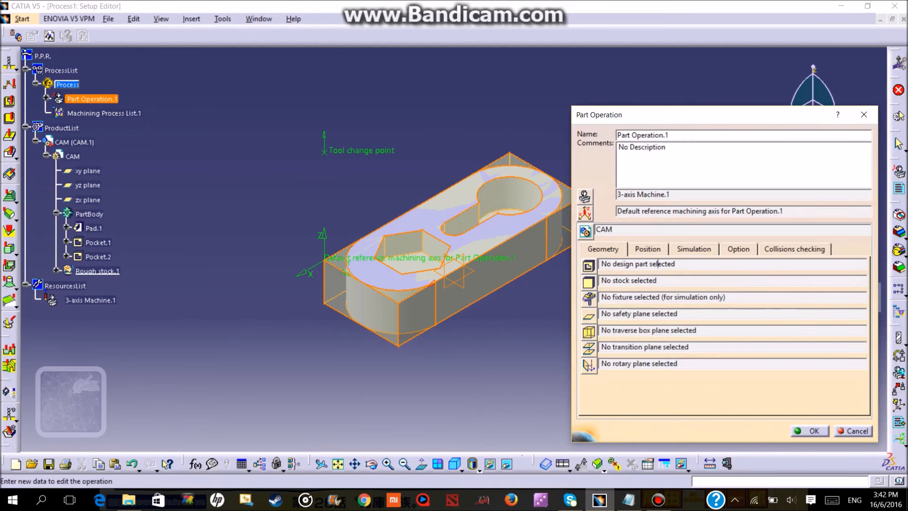
click(588, 266)
double_click(89, 214)
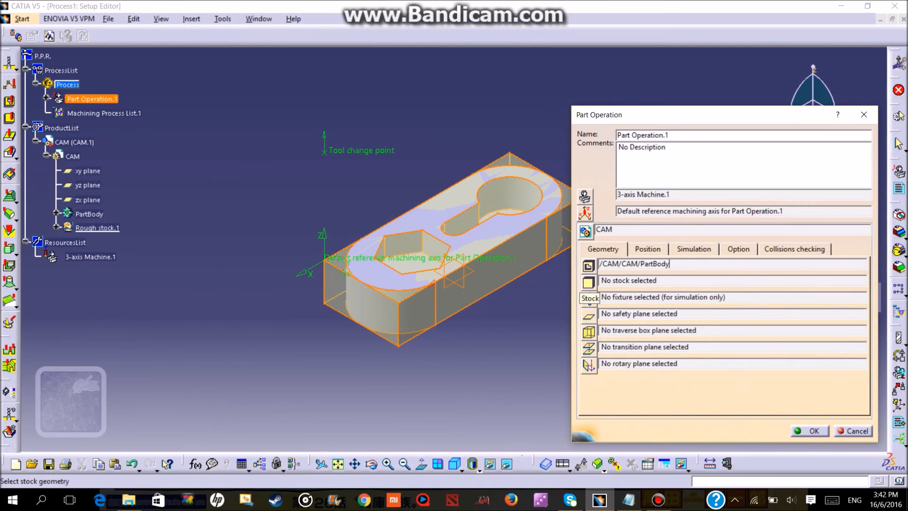
Assign Rough stock.1 as the stock and the part's top face as the safety plane, and confirm the part operation.
click(589, 282)
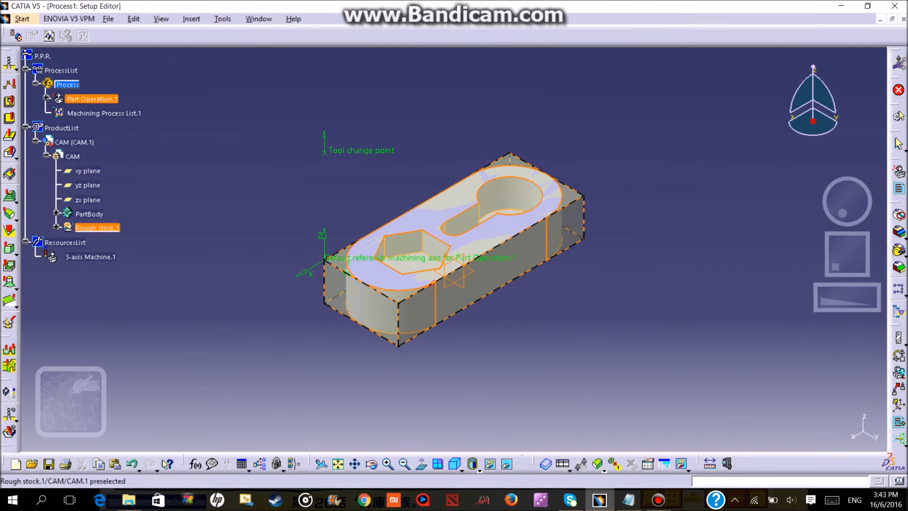
click(97, 228)
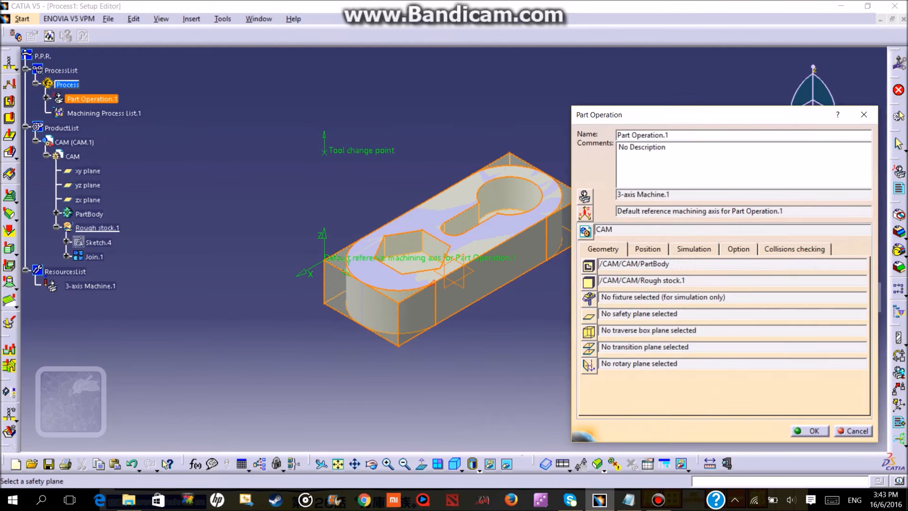
click(589, 316)
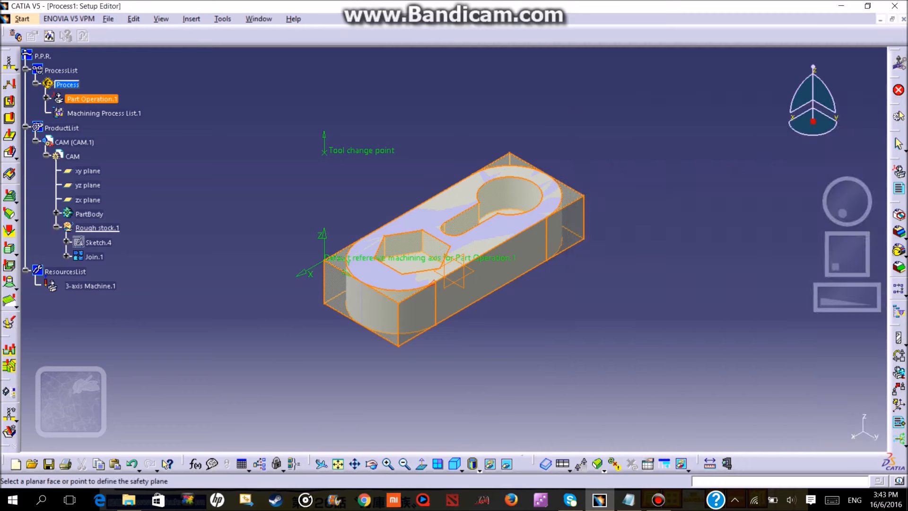
click(448, 223)
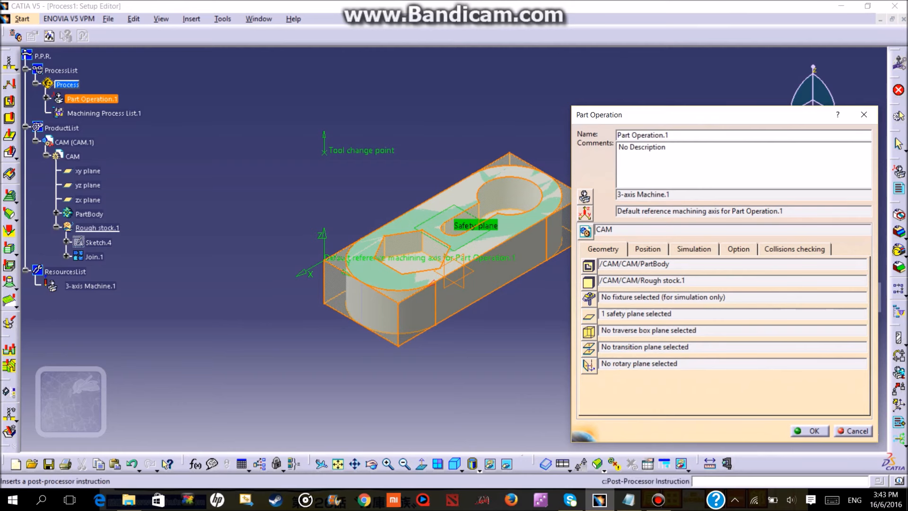
click(810, 430)
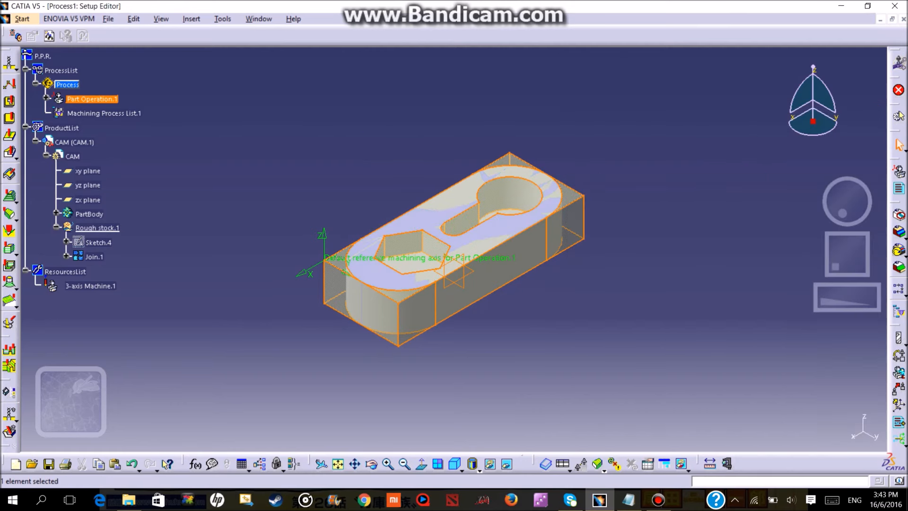
Insert an end mill tool change into Manufacturing Program.1.
mouse_move(492, 271)
middle_down()
mouse_move(410, 188)
mouse_move(428, 153)
mouse_move(574, 117)
mouse_move(524, 147)
mouse_move(448, 268)
mouse_move(438, 302)
mouse_move(458, 323)
middle_up()
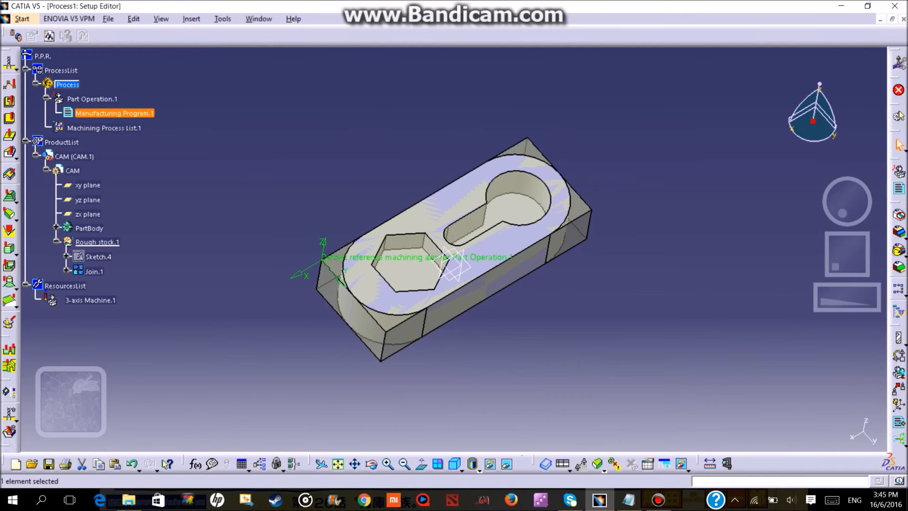
click(191, 19)
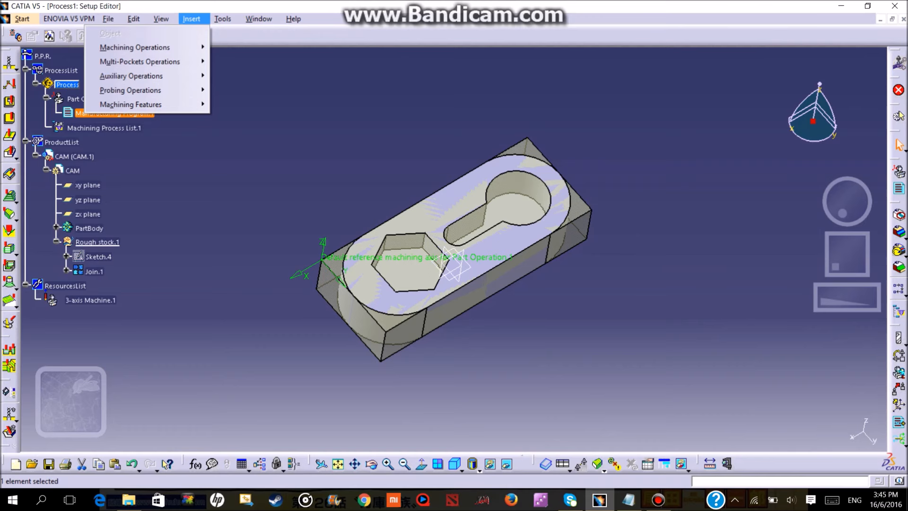
mouse_move(142, 76)
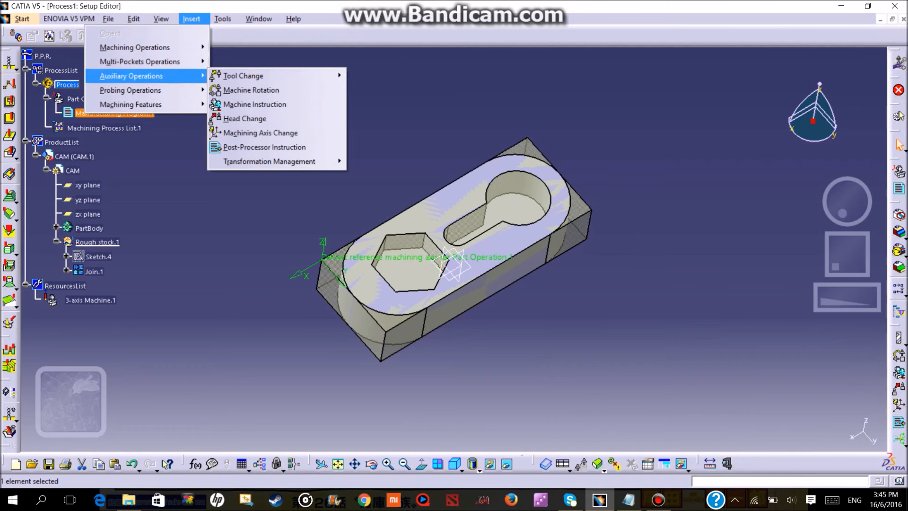
mouse_move(243, 76)
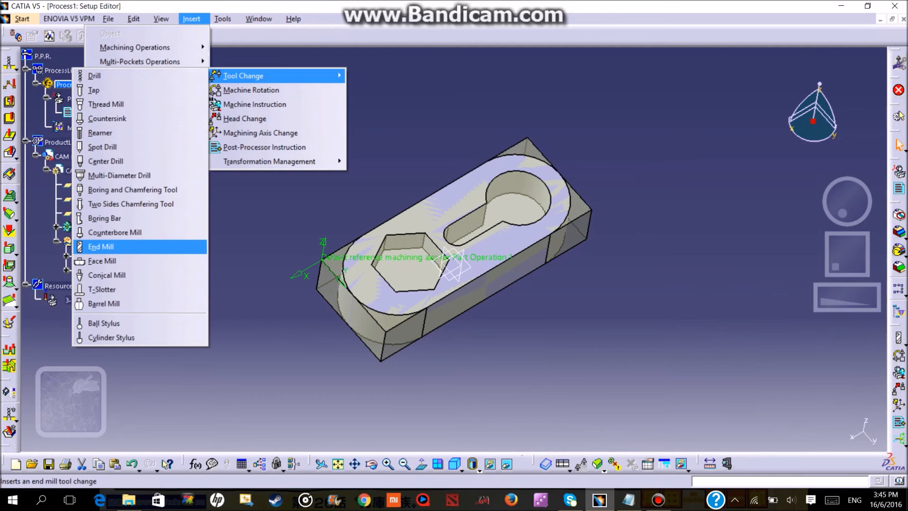
click(100, 246)
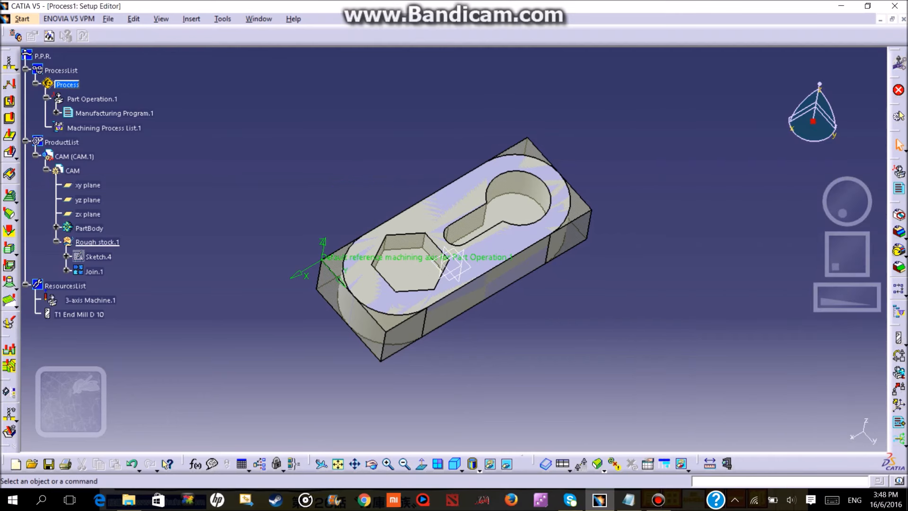
click(192, 19)
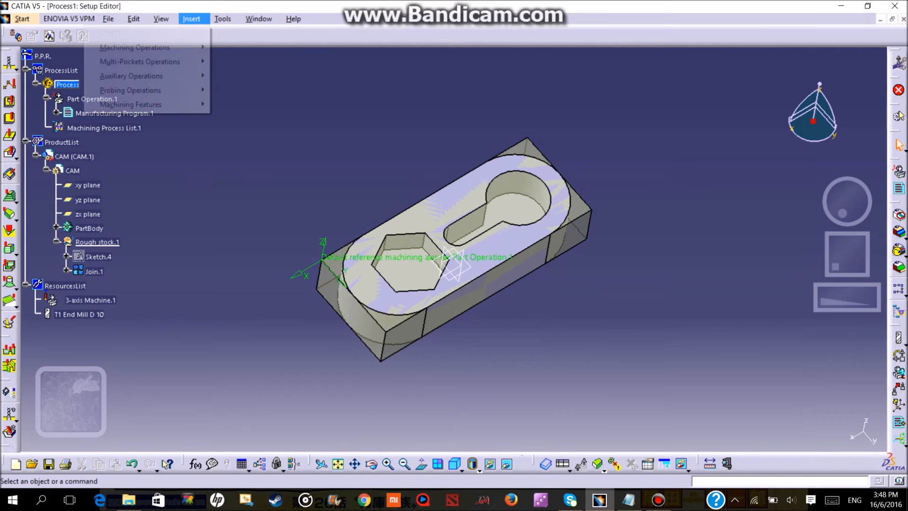
mouse_move(142, 76)
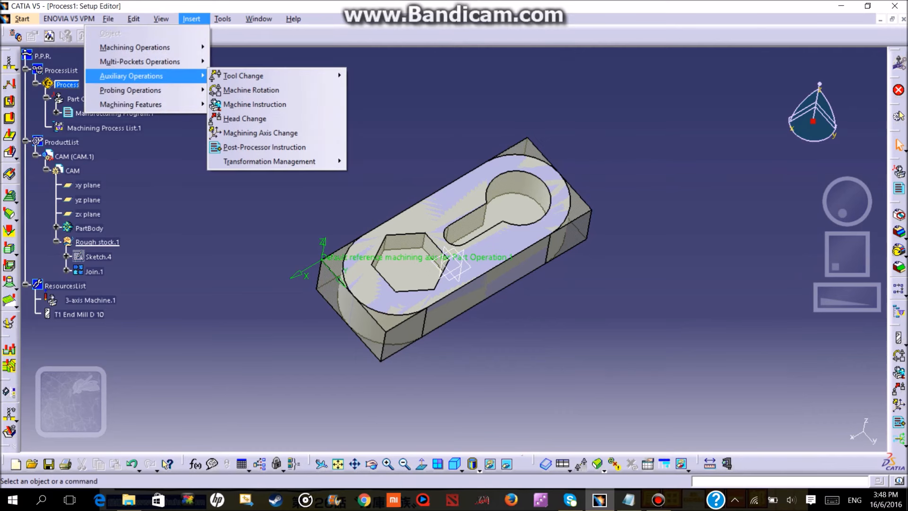
mouse_move(244, 75)
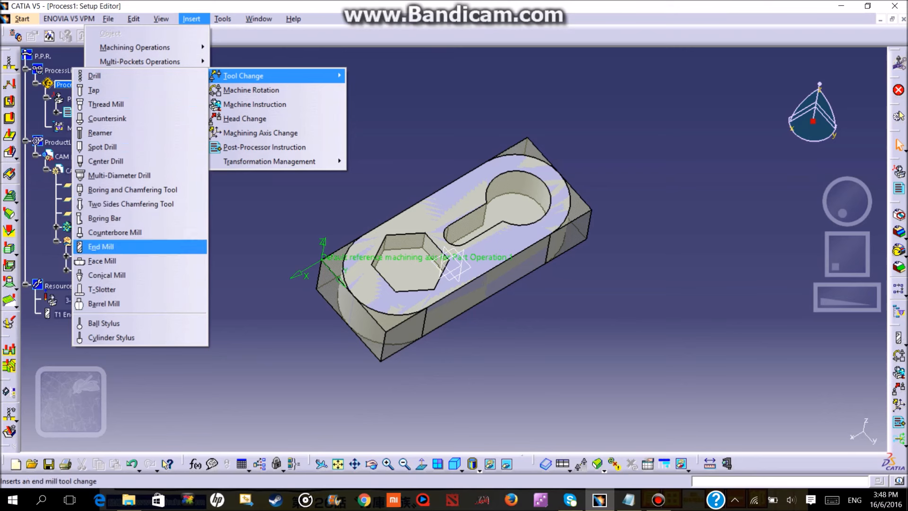
click(101, 246)
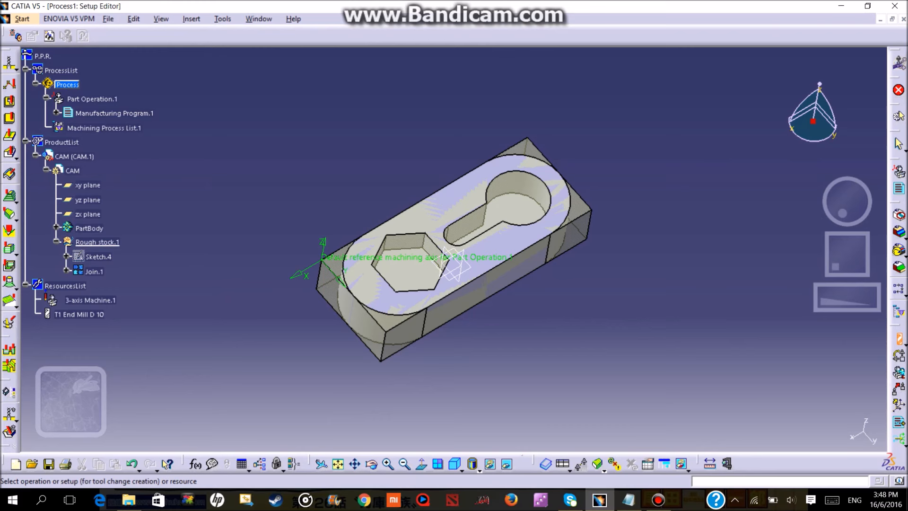
Insert a surface Roughing operation into Manufacturing Program.1.
click(192, 19)
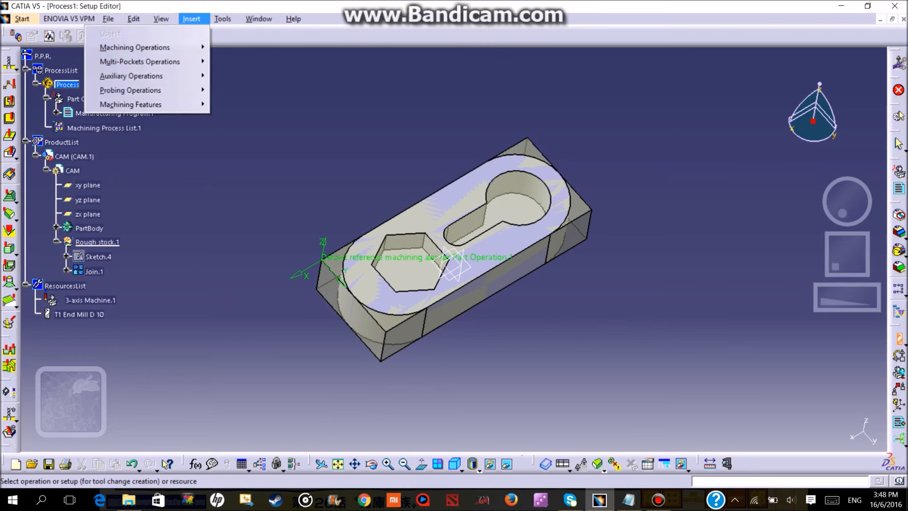
mouse_move(147, 47)
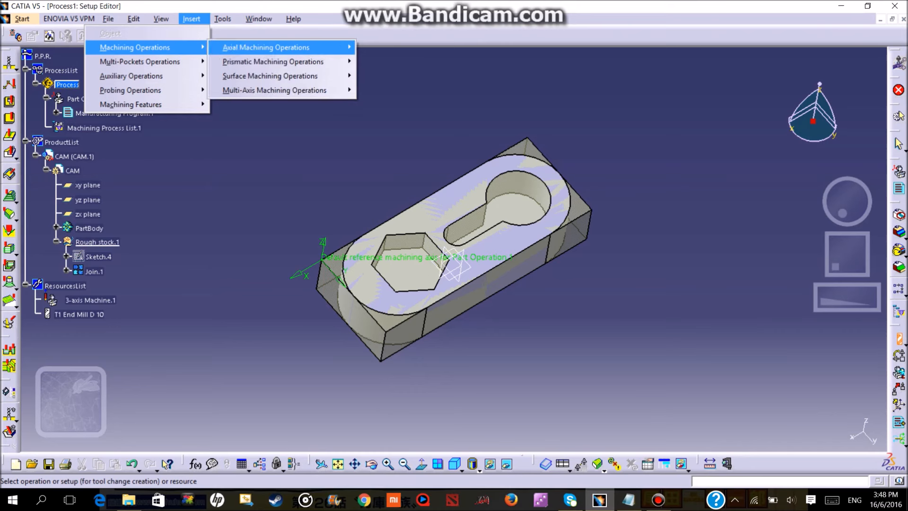
mouse_move(270, 76)
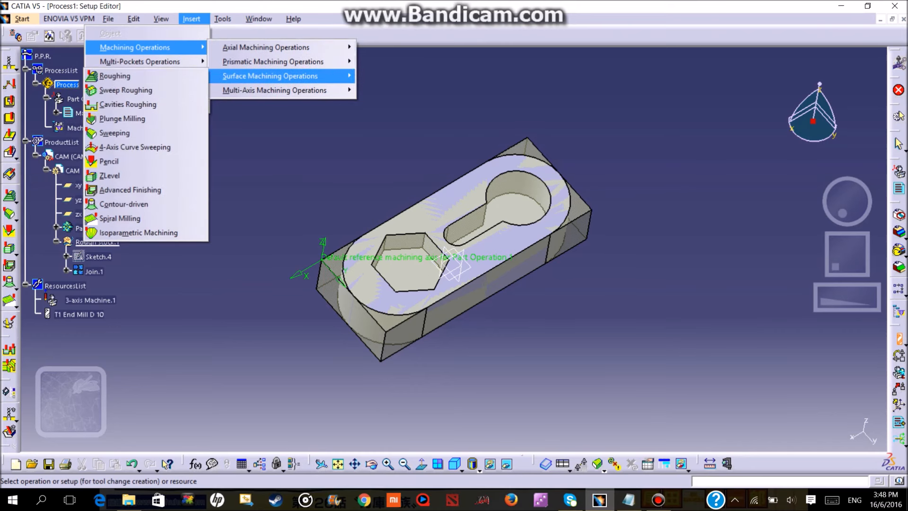
click(114, 76)
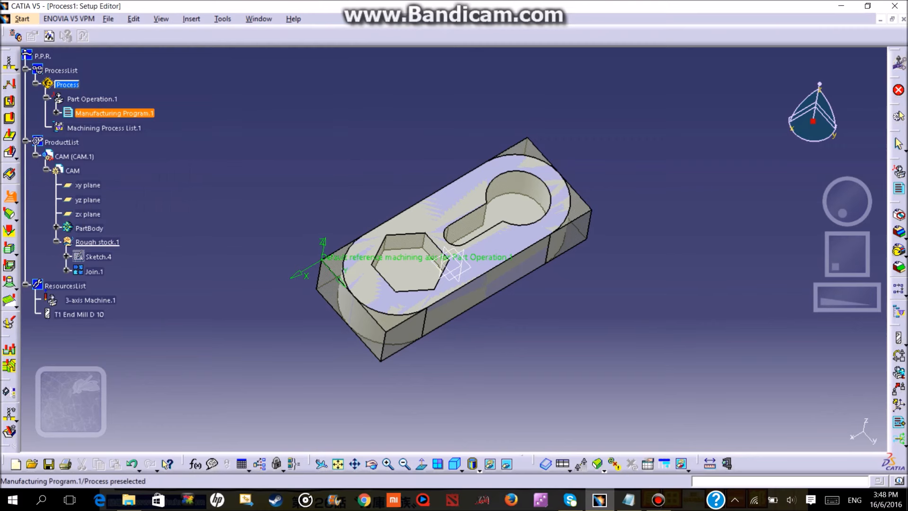
click(90, 114)
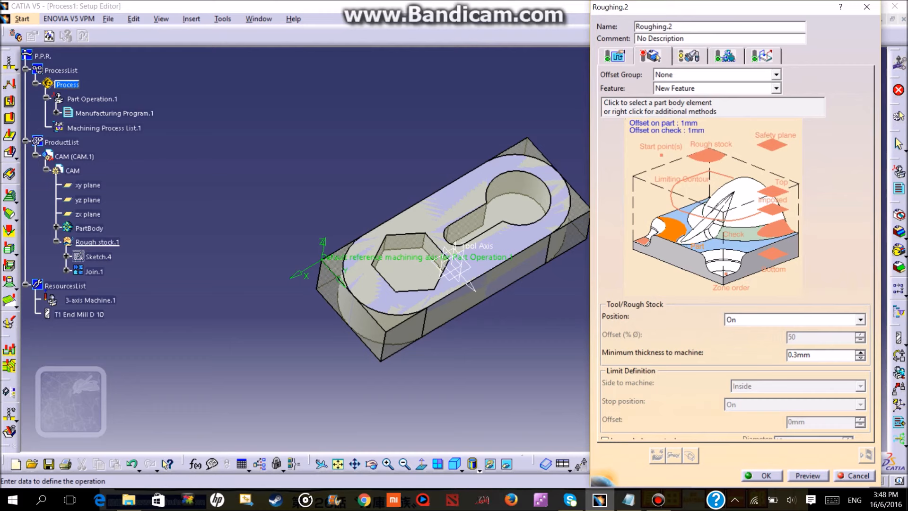
Assign PartBody as the part geometry of the roughing operation.
click(697, 246)
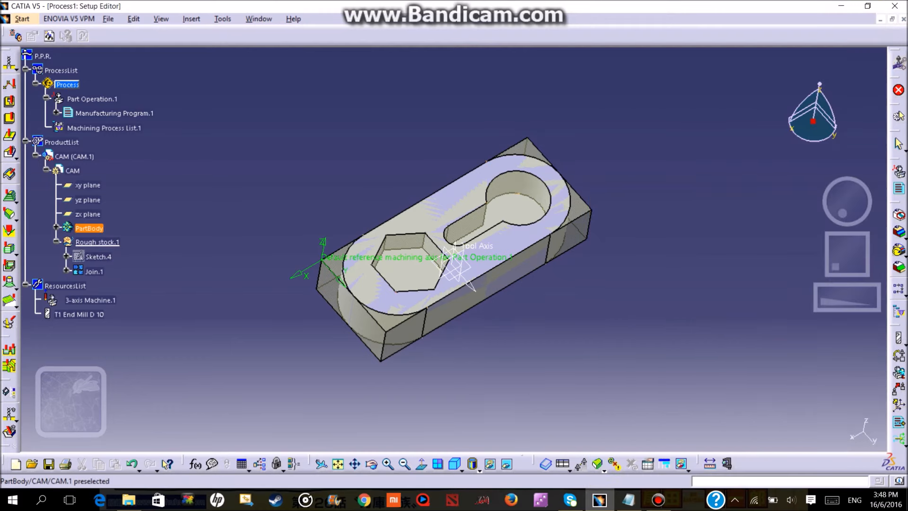
click(82, 228)
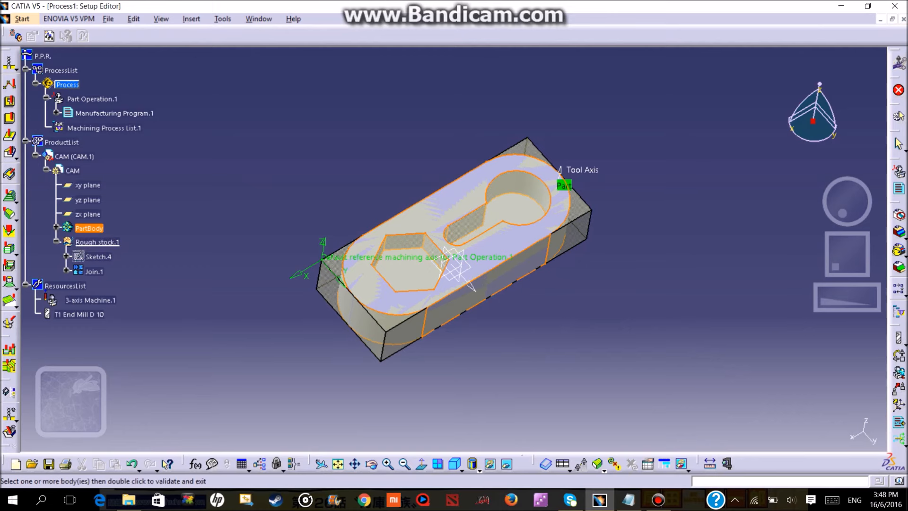
double_click(78, 235)
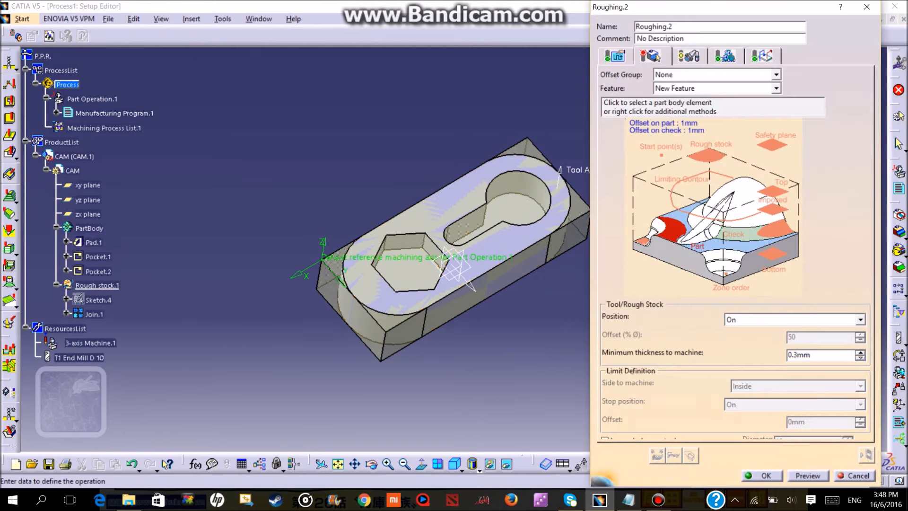
click(672, 230)
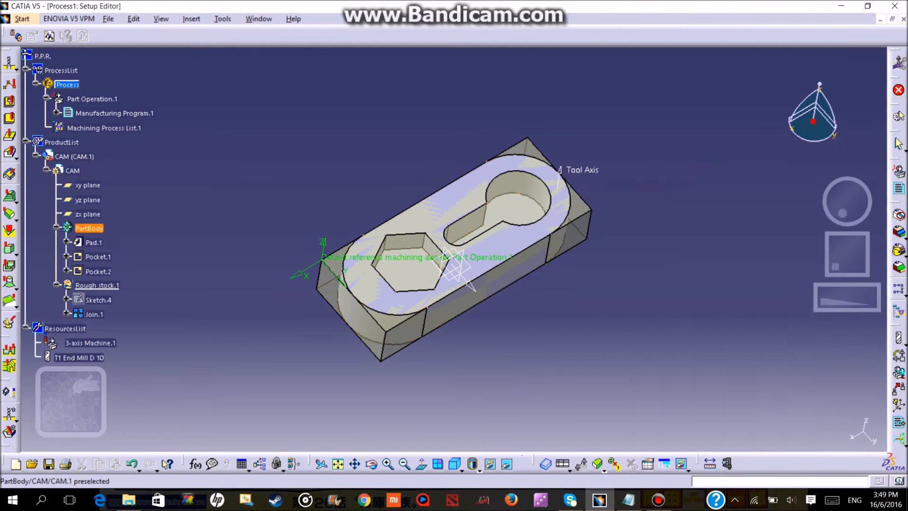
double_click(87, 229)
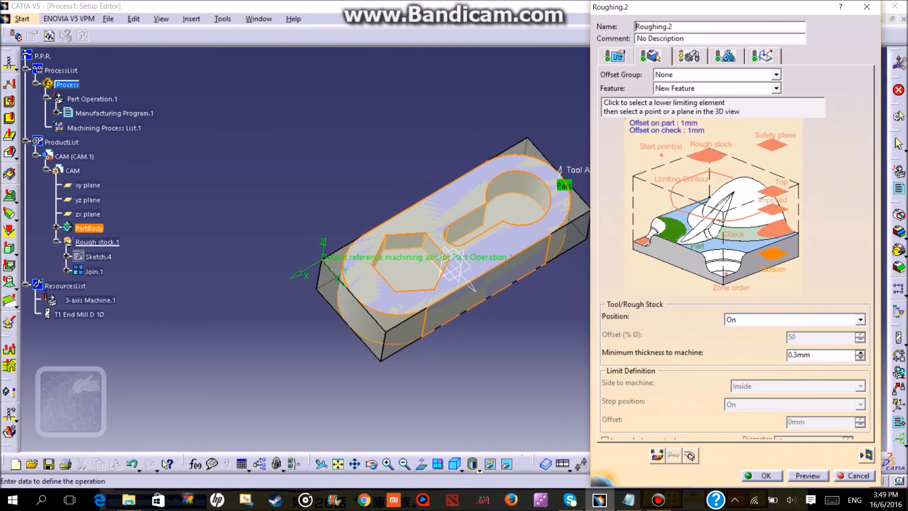
Assign the rough stock's underside face as the bottom limit and Rough stock.1 as the rough stock of the roughing operation.
click(773, 254)
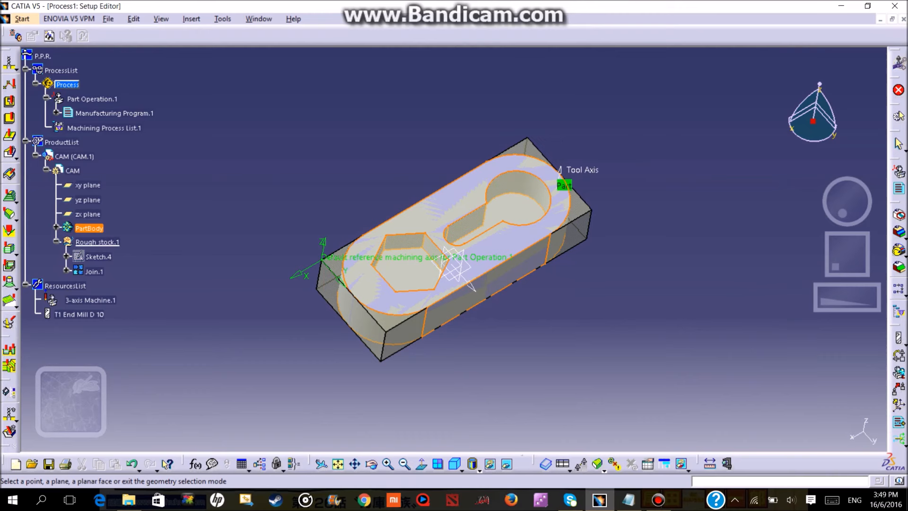
middle_drag(509, 275, 455, 78)
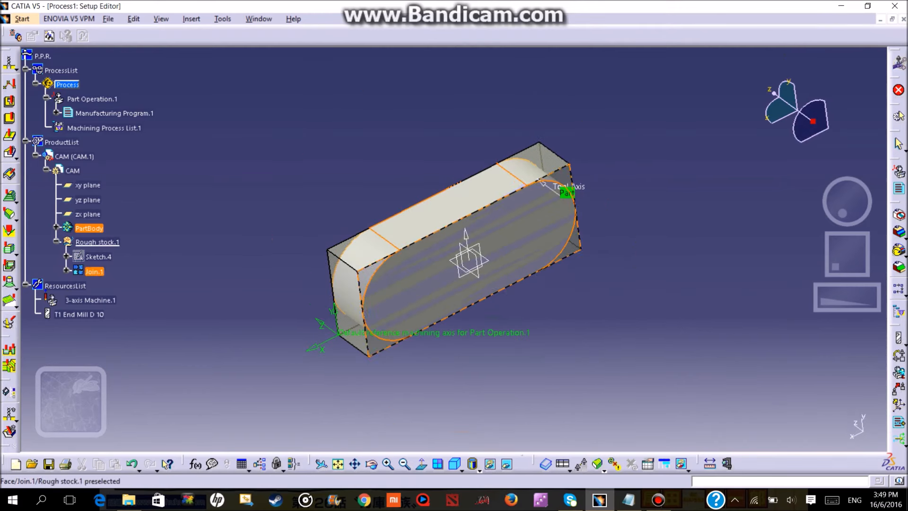
click(482, 260)
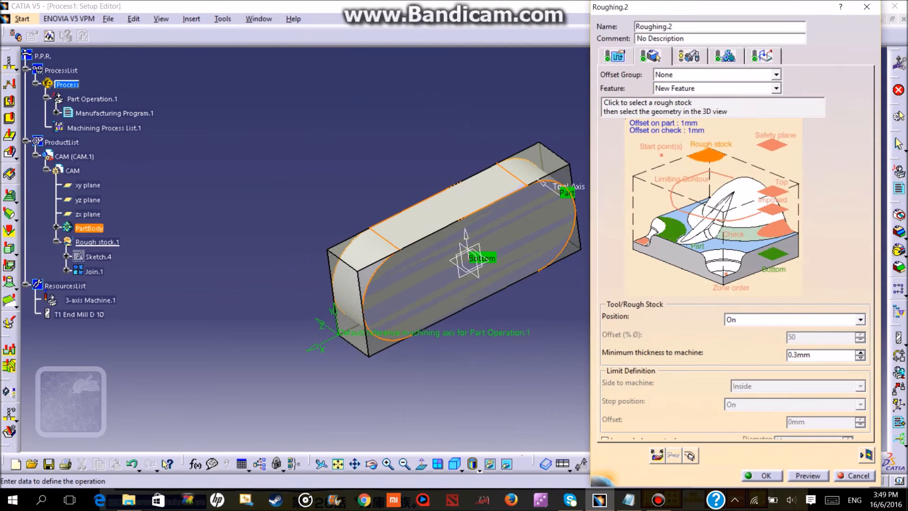
click(709, 154)
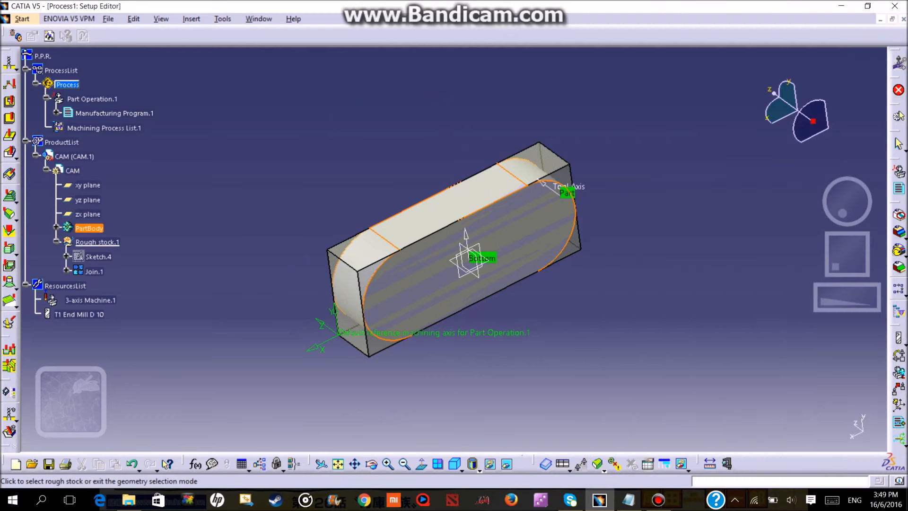
click(97, 242)
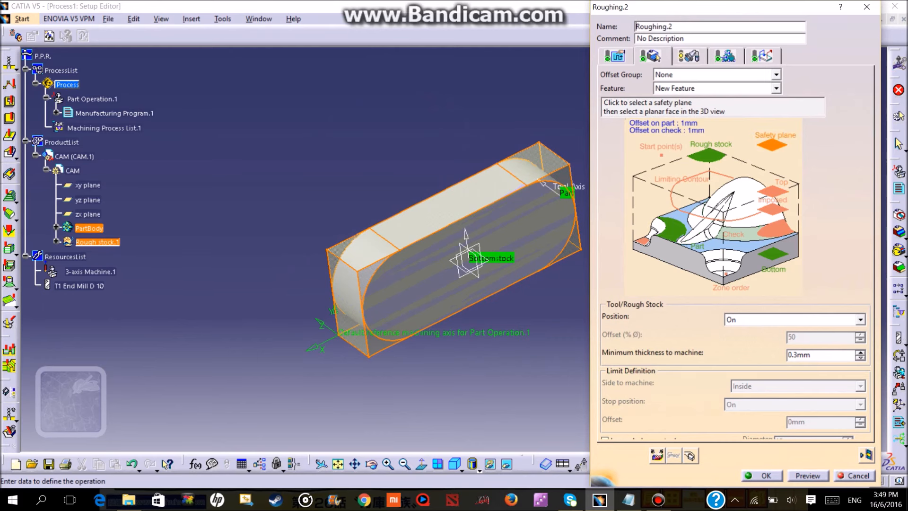
Assign the part's top face as the roughing operation's safety plane.
click(771, 145)
middle_drag(402, 253, 436, 197)
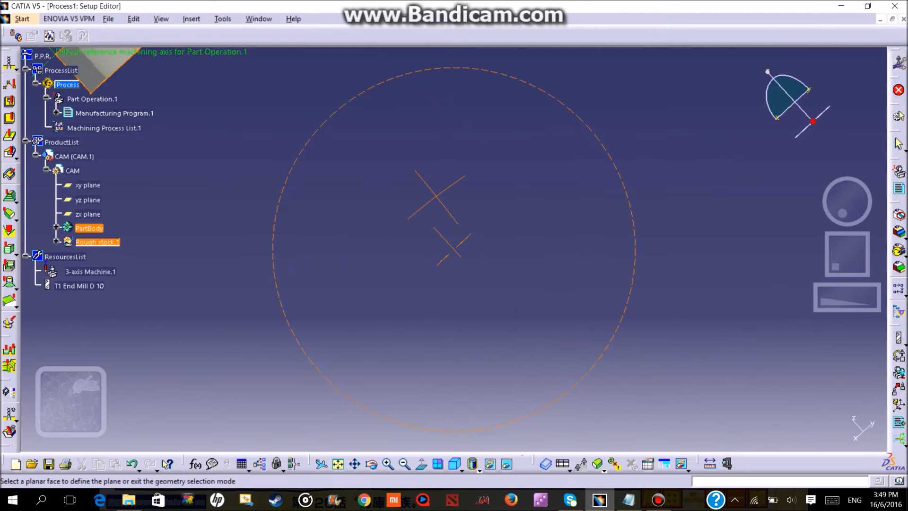
middle_drag(189, 54, 248, 132)
middle_drag(222, 71, 371, 239)
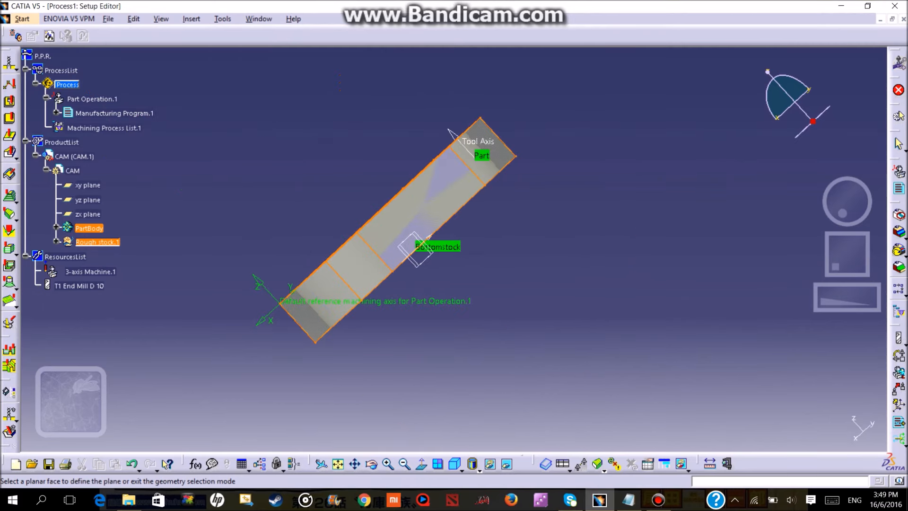
middle_drag(321, 133, 344, 130)
middle_drag(227, 83, 401, 269)
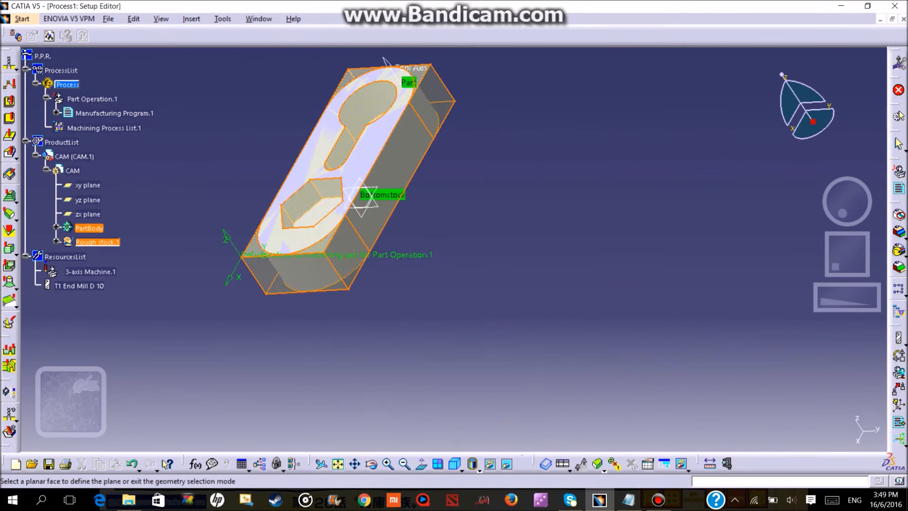
middle_drag(374, 227, 338, 198)
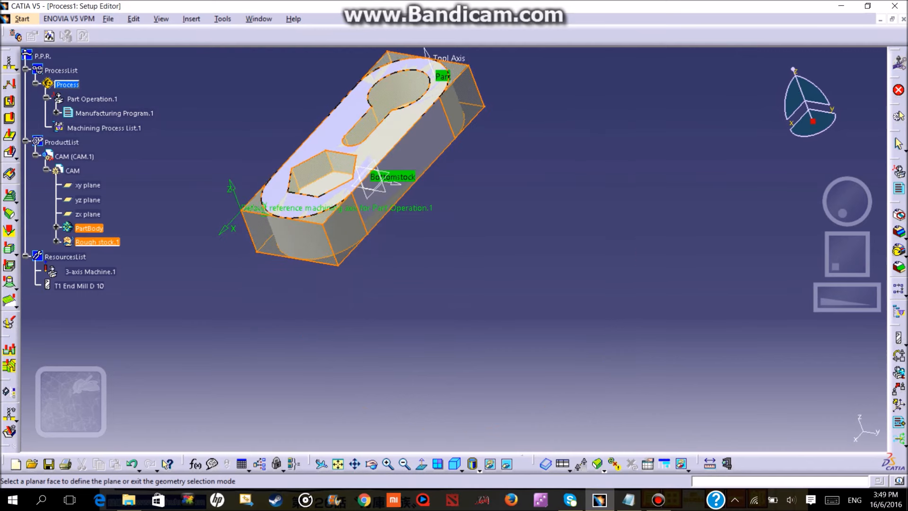
click(327, 201)
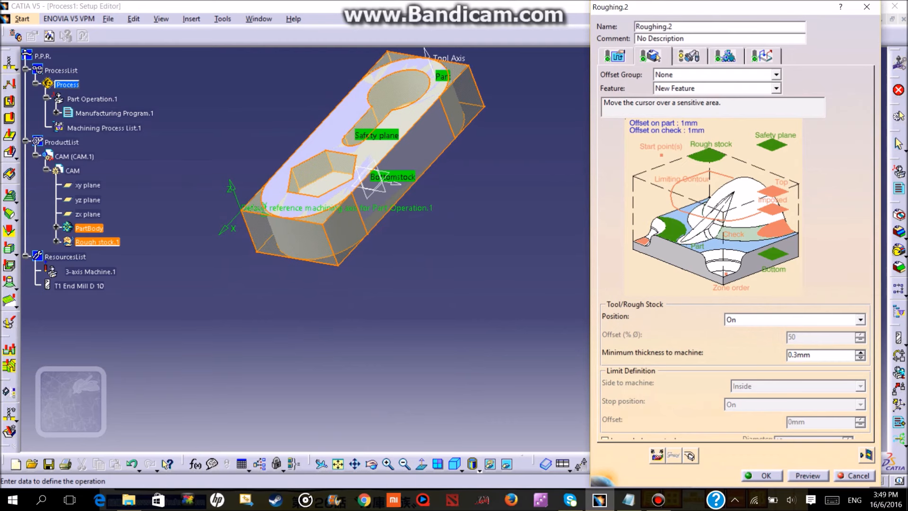
Set the roughing strategy to machine outer part and pockets by area with a Spiral tool path style.
click(615, 56)
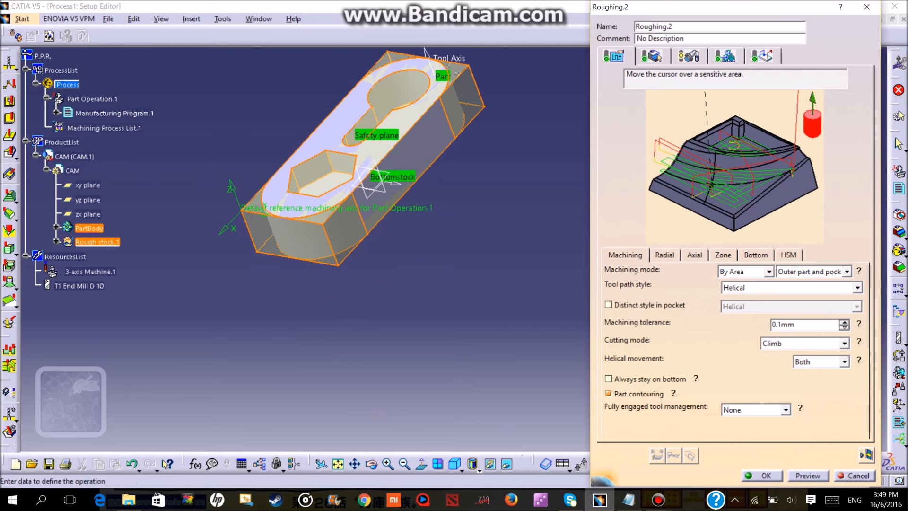
click(847, 271)
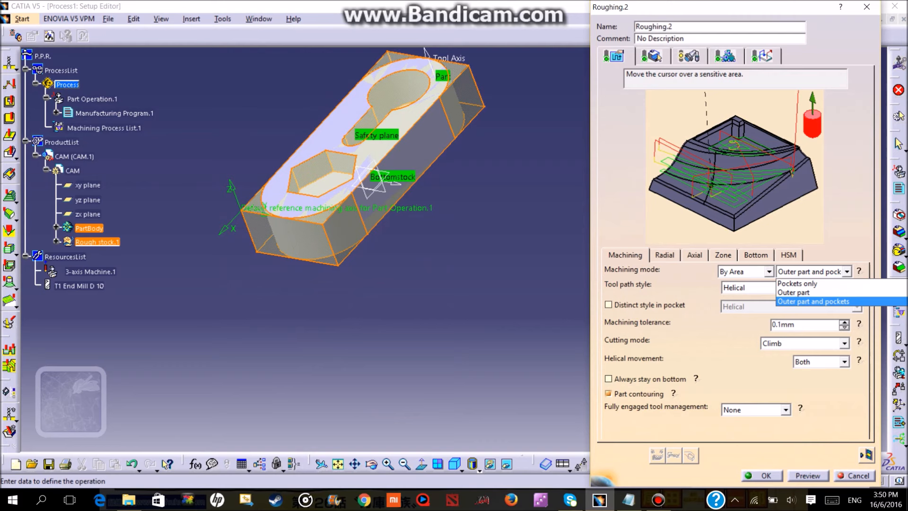
click(814, 302)
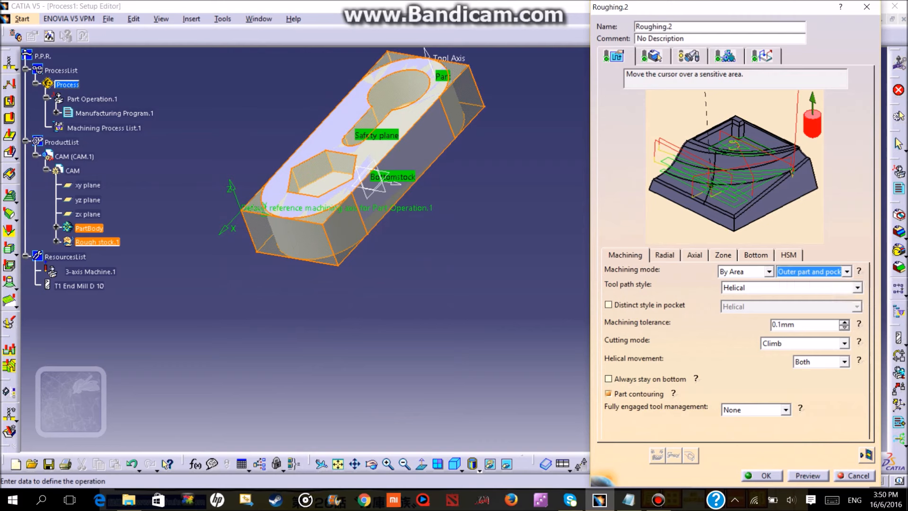
click(858, 287)
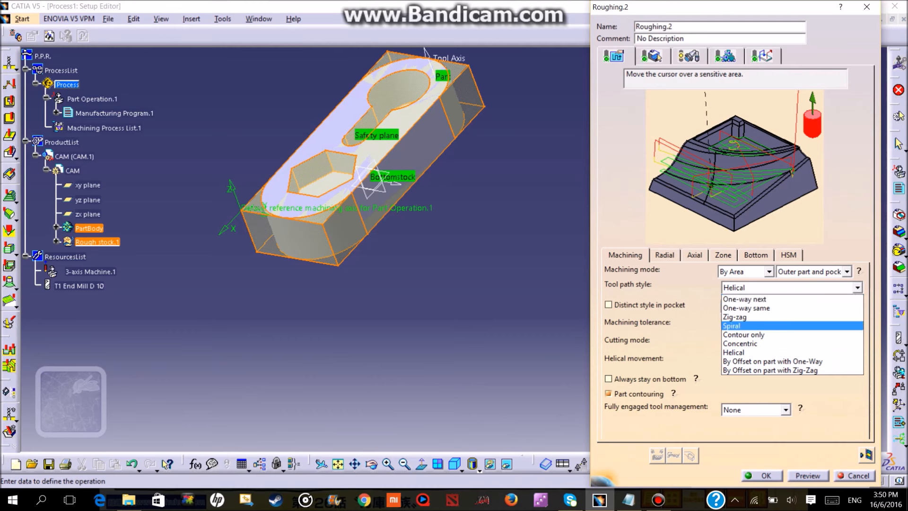
click(792, 326)
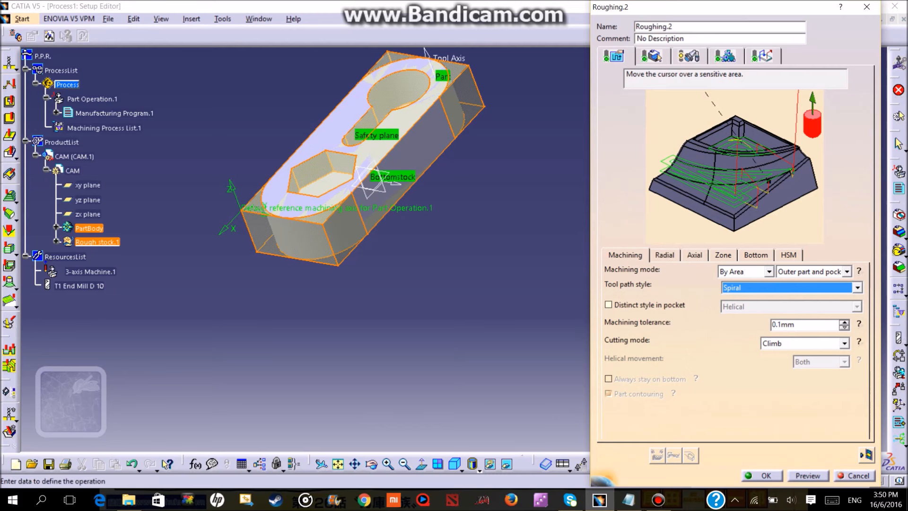
click(847, 272)
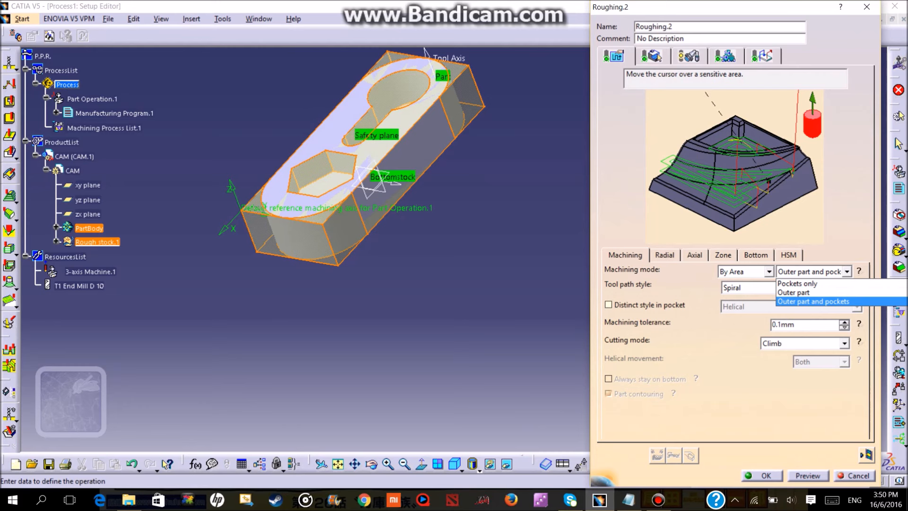
key(Return)
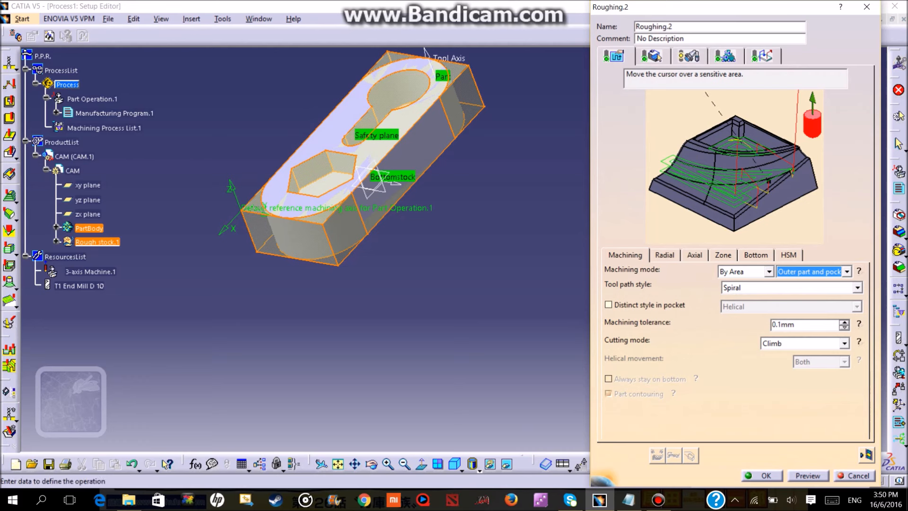
click(688, 56)
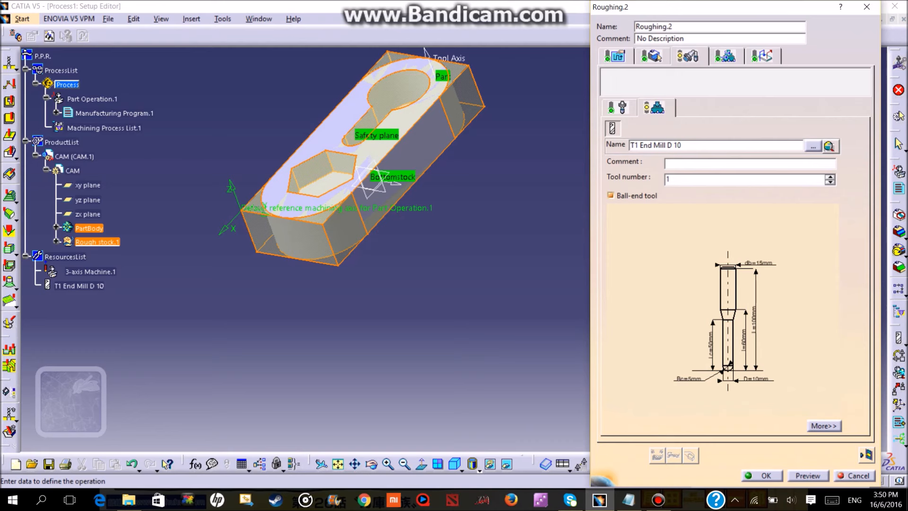
click(653, 56)
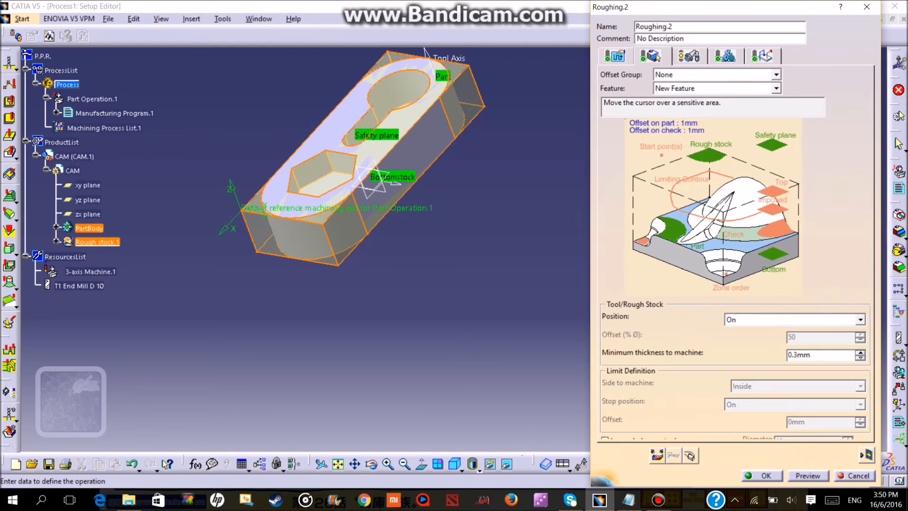
click(616, 57)
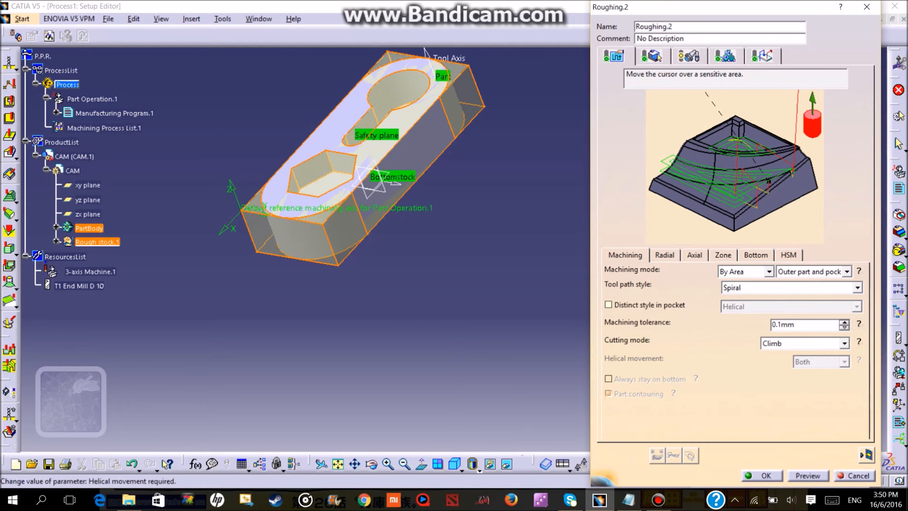
Set the roughing operation's machining tolerance to 0.01 mm.
click(795, 324)
key(BackSpace)
key(BackSpace)
key(BackSpace)
key(BackSpace)
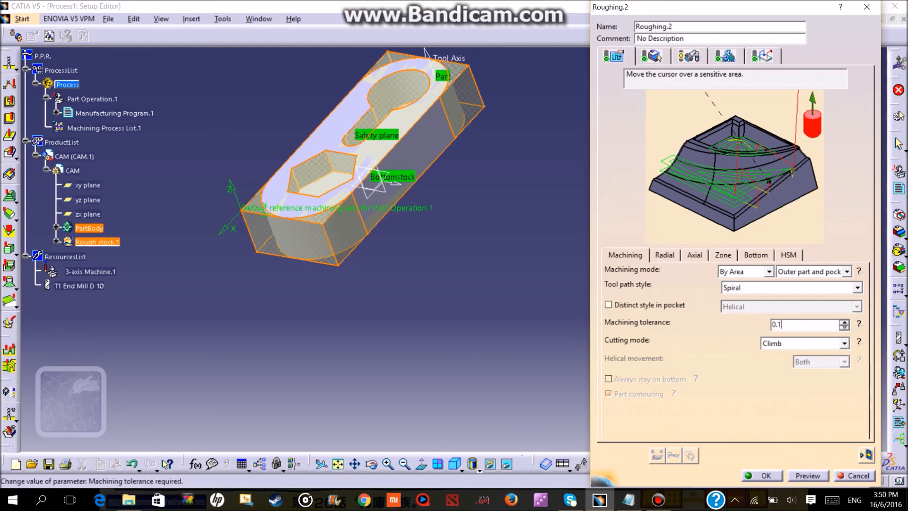
text(.01)
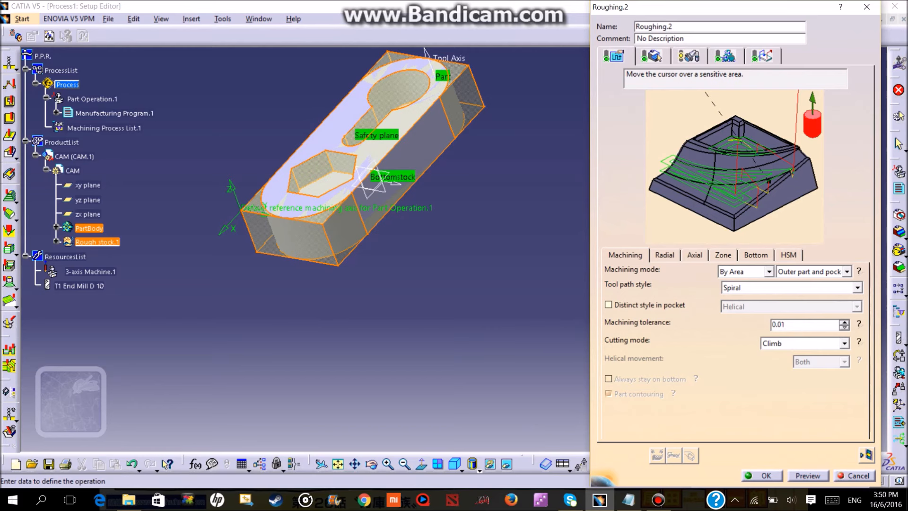
Make the T1 End Mill D 10 a non-ball-end tool with a 0 mm corner radius and a 10 mm body diameter.
click(689, 57)
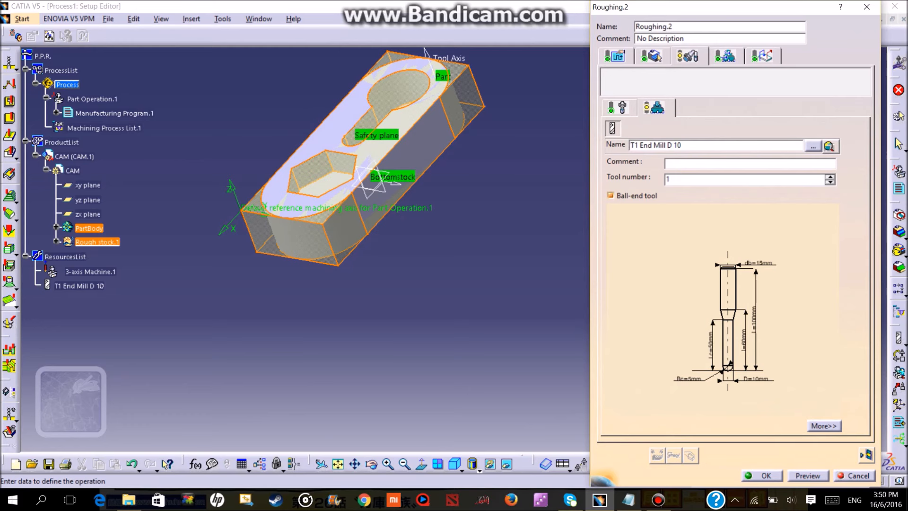
click(611, 195)
double_click(689, 378)
text(0)
key(Return)
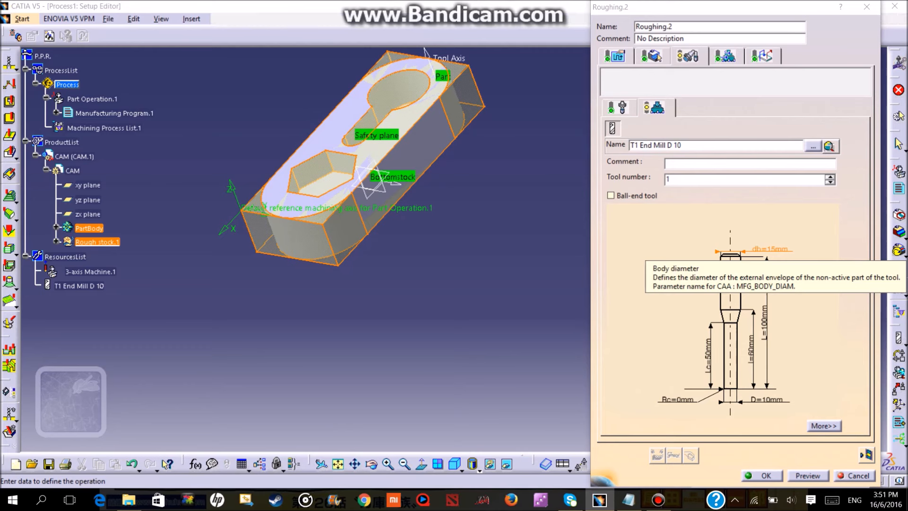
double_click(770, 249)
text(10)
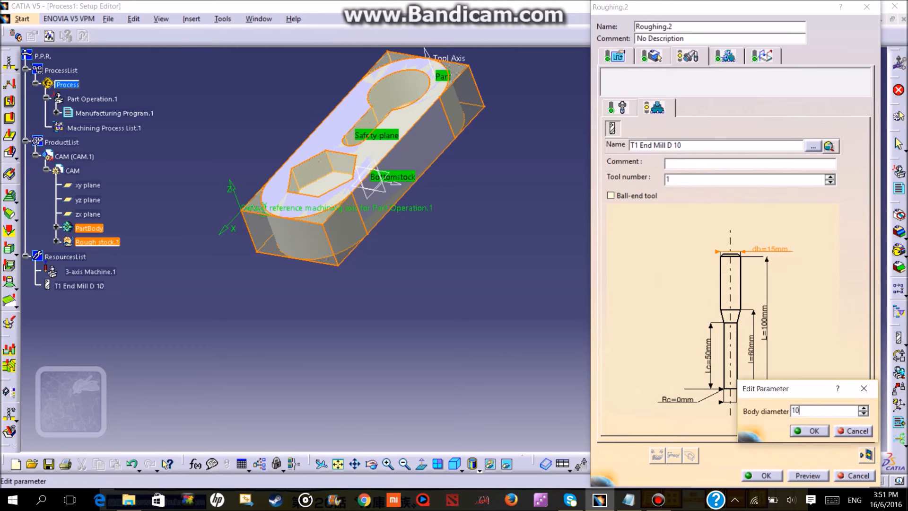
key(Return)
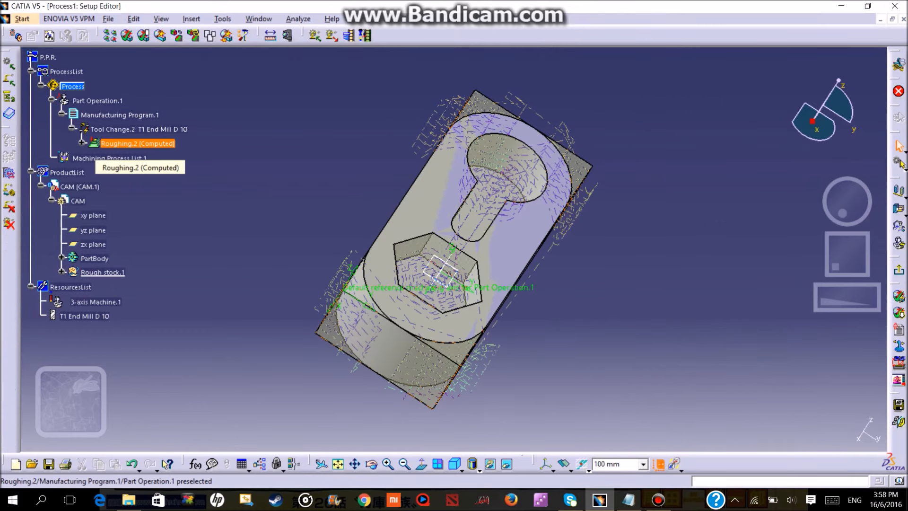
Replay the Roughing.2 tool path and run its material removal video simulation to the end.
right_click(150, 144)
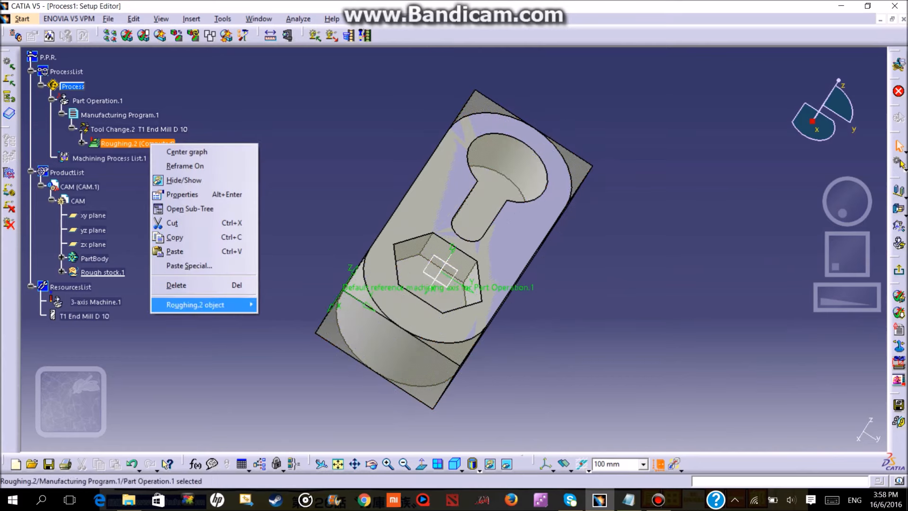
mouse_move(203, 304)
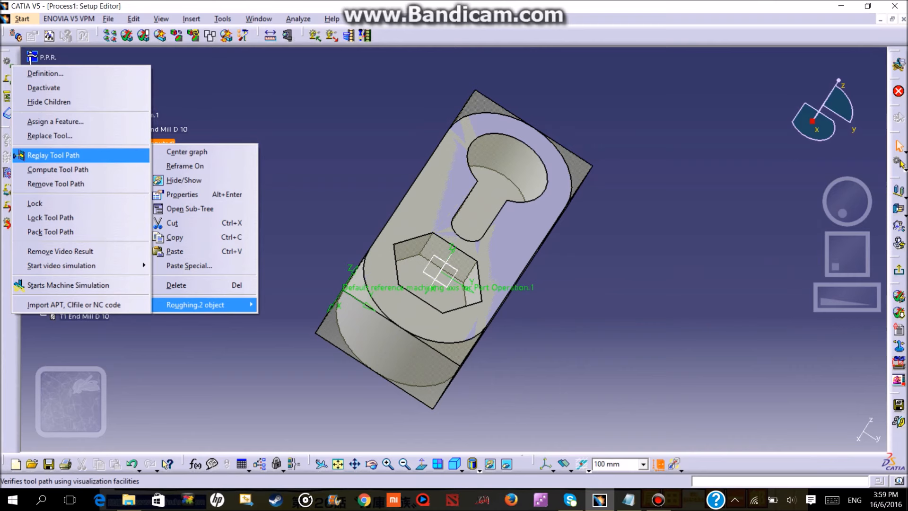
click(52, 155)
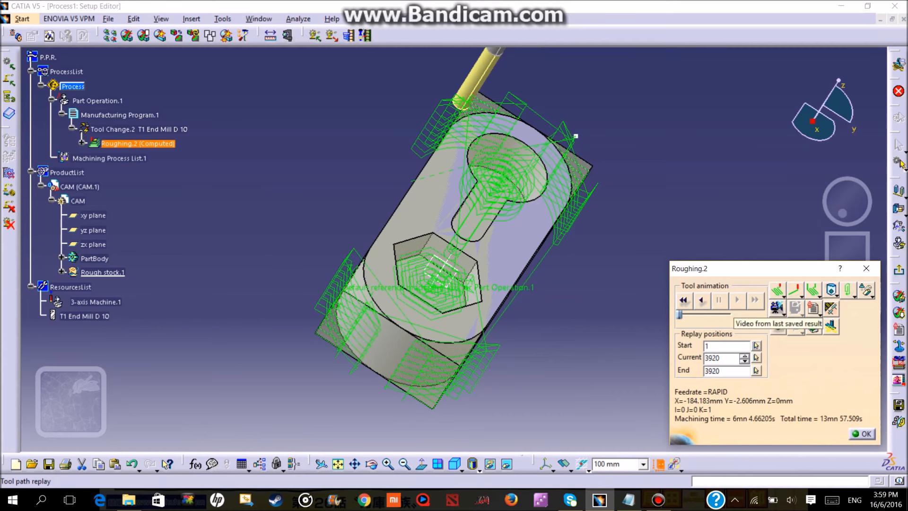
click(831, 325)
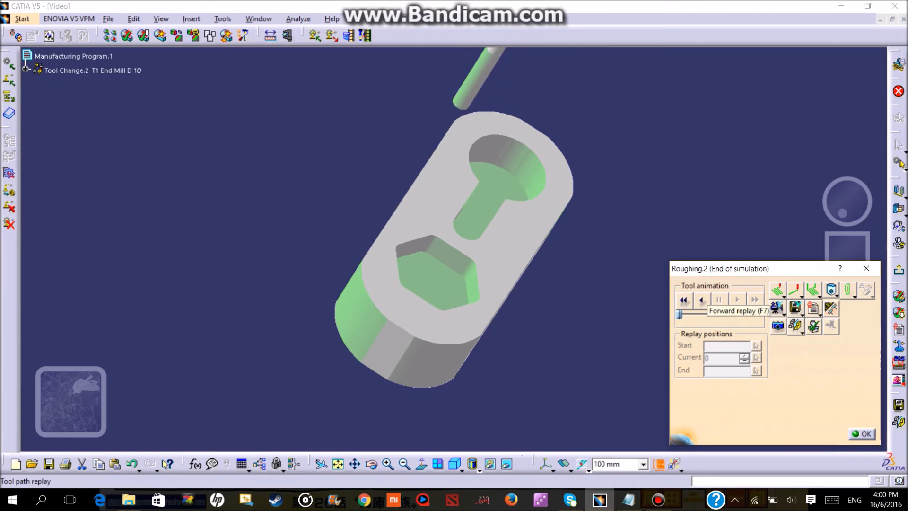
click(862, 434)
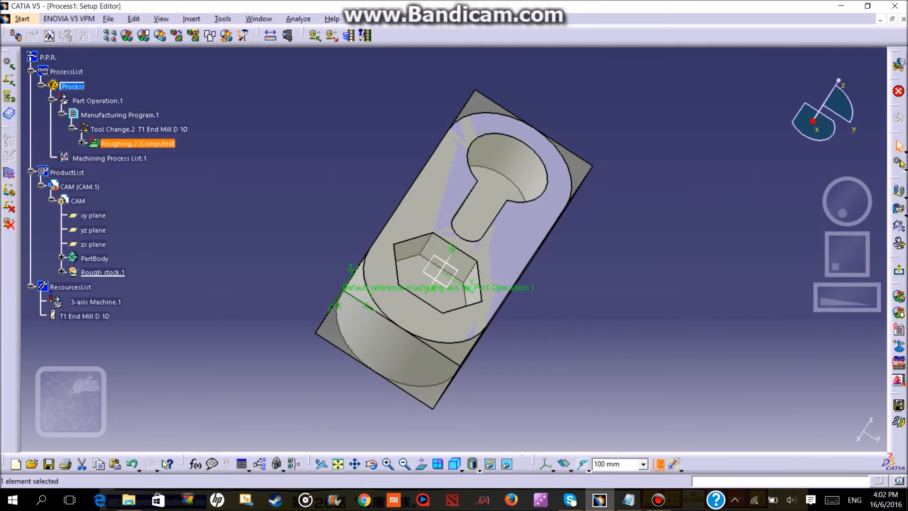
Choose Cenit as the post processor in the machining output options and set its folder path to the Desktop.
click(223, 19)
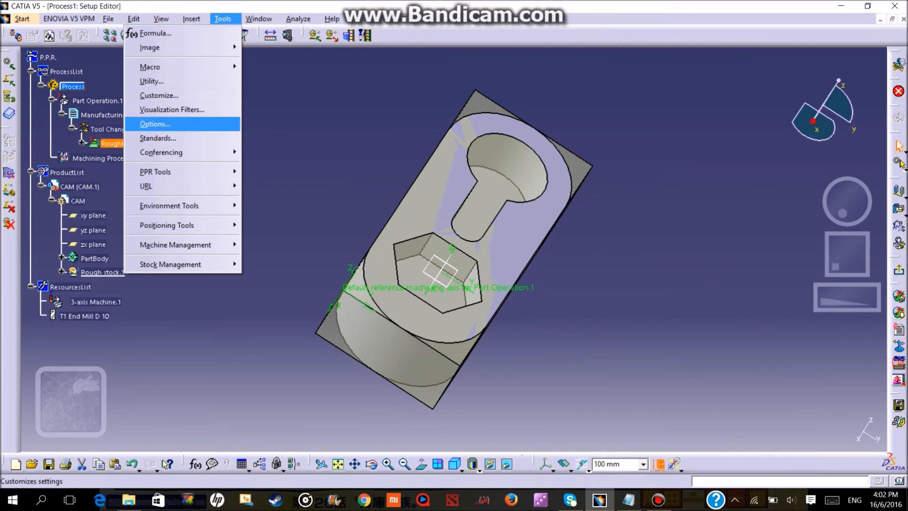
click(155, 123)
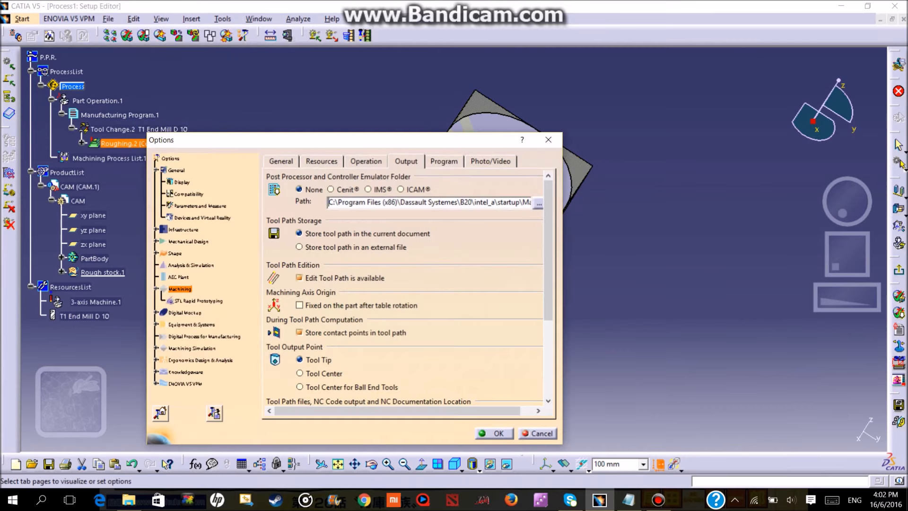
click(406, 161)
click(444, 161)
click(407, 161)
click(331, 189)
click(539, 204)
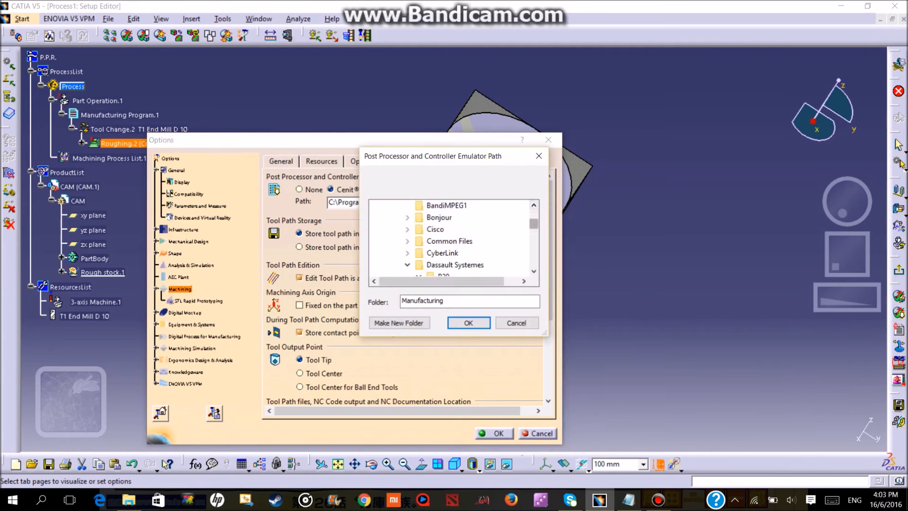
scroll(453, 236, up, 10)
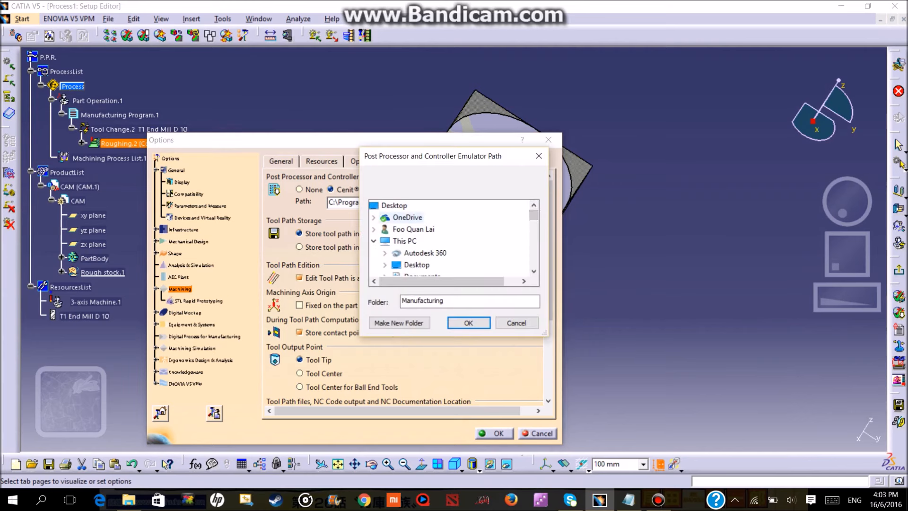
click(387, 206)
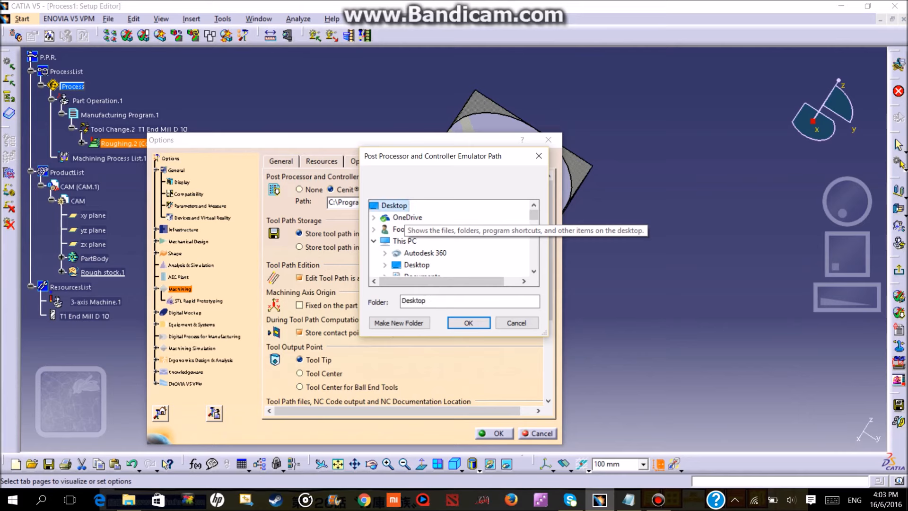
click(468, 322)
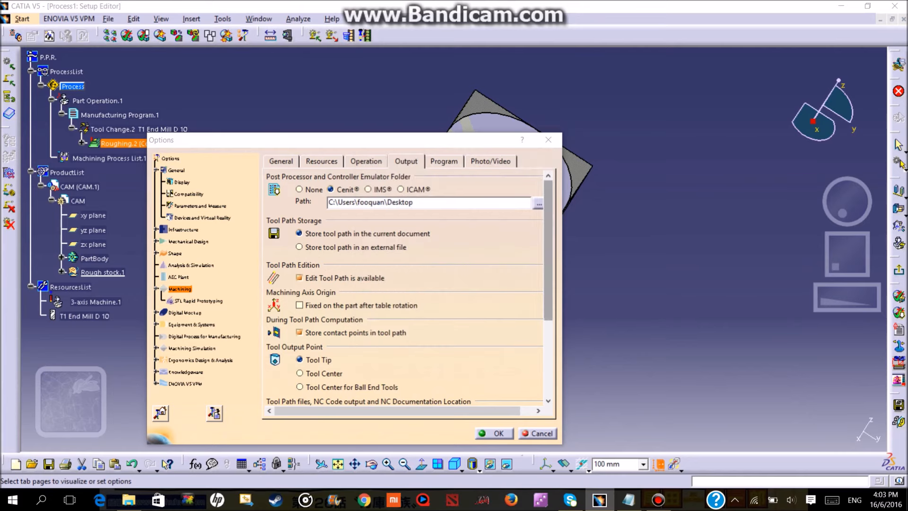
Set the storage locations of the tool path files and the video results to the Desktop.
scroll(407, 283, down, 5)
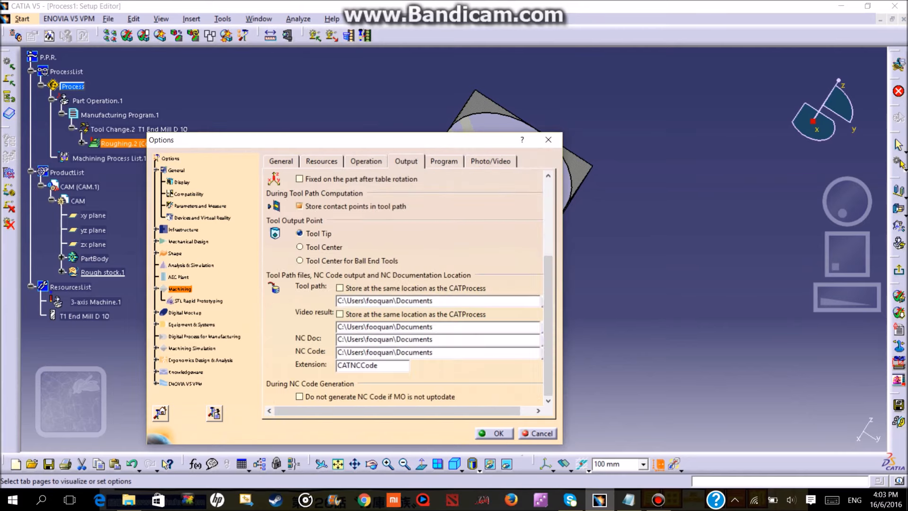
drag(397, 411, 413, 411)
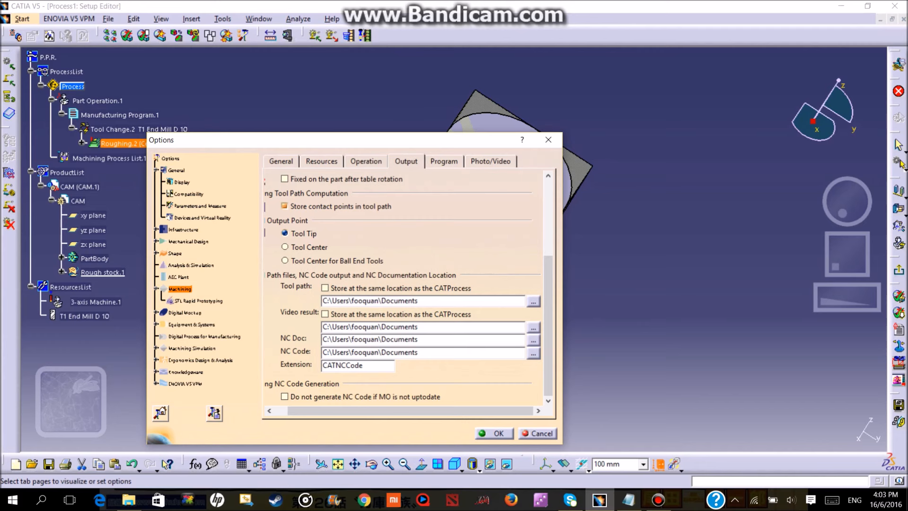
click(533, 301)
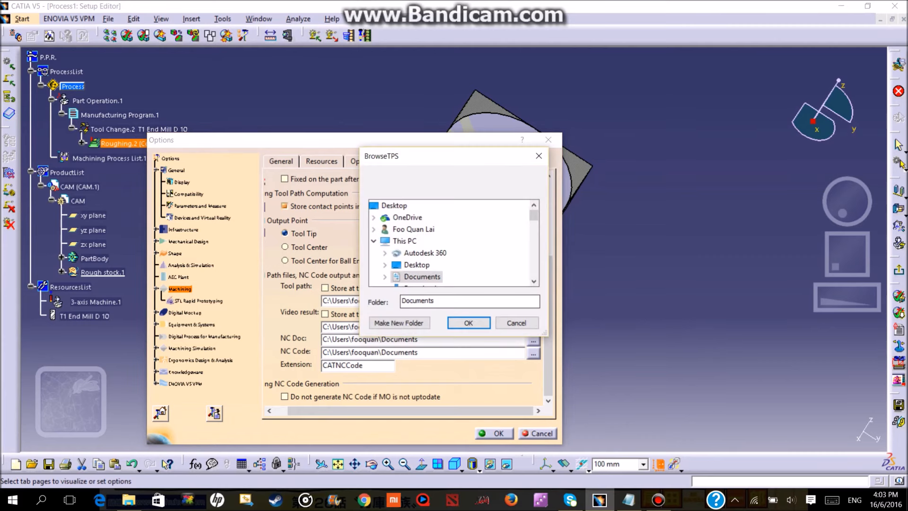
click(387, 205)
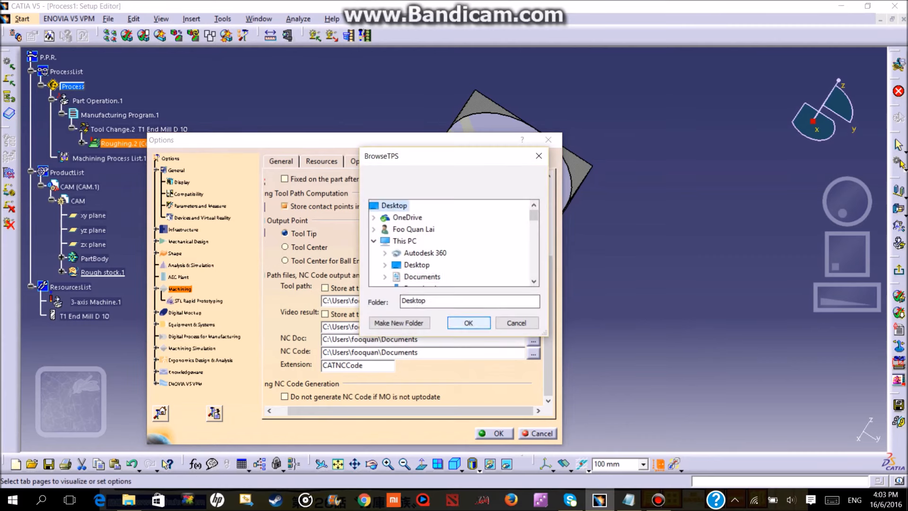
click(468, 323)
click(533, 326)
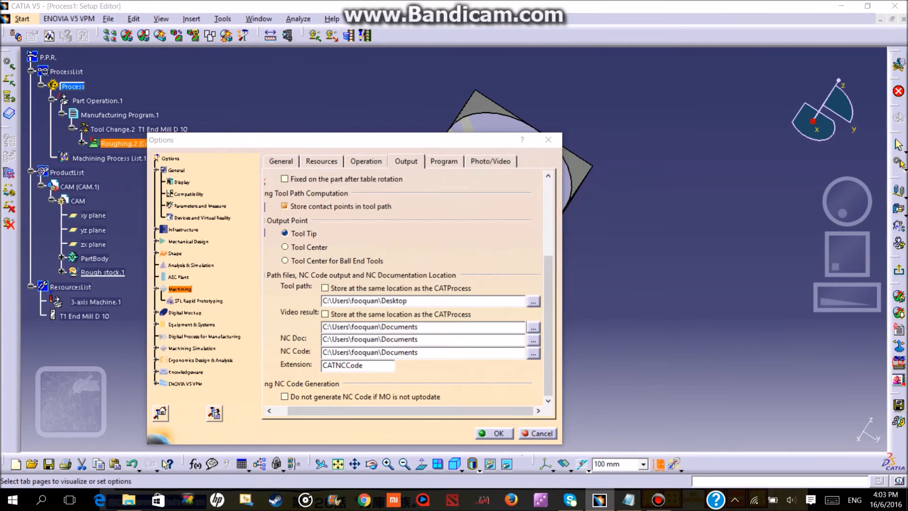
click(387, 206)
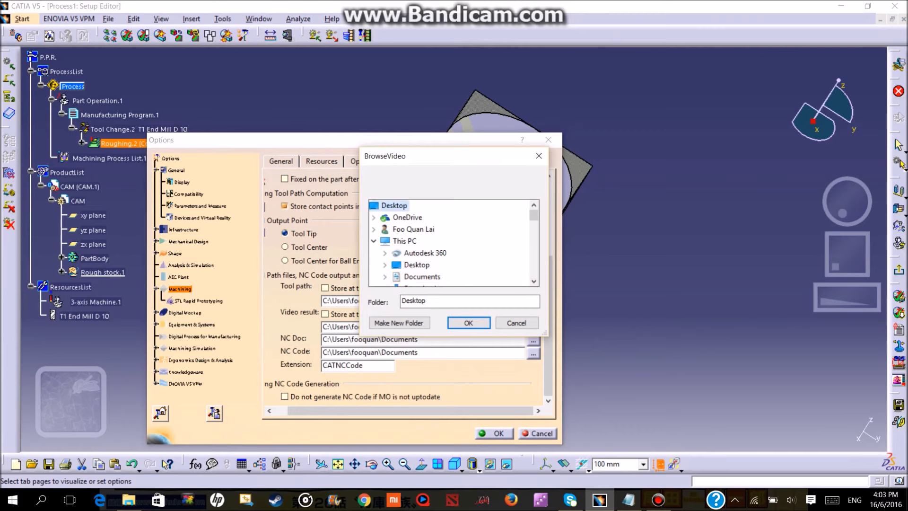
click(468, 322)
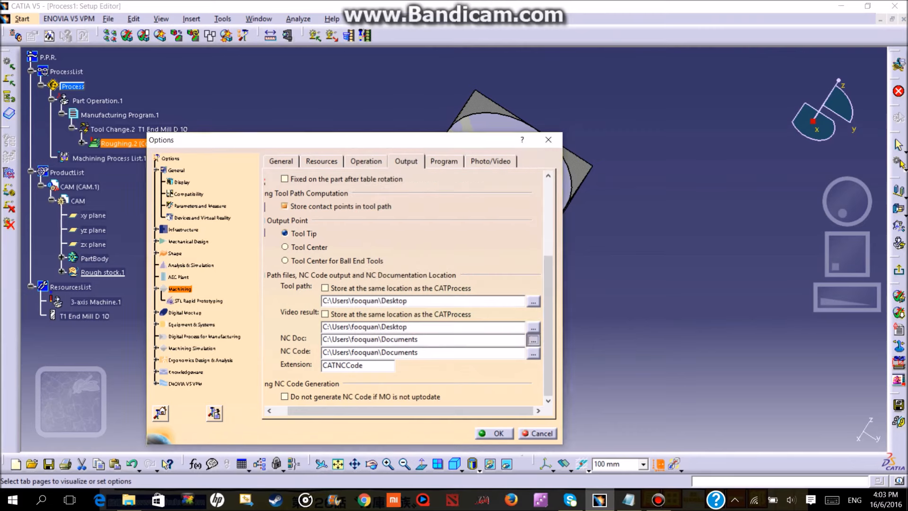
Set the NC documentation and NC code output locations to the Desktop and apply the options.
click(533, 340)
click(394, 206)
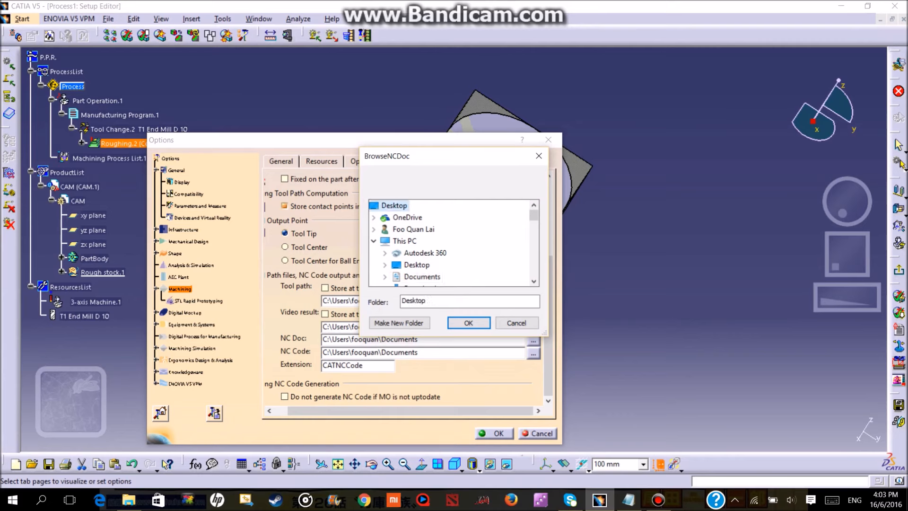
click(468, 323)
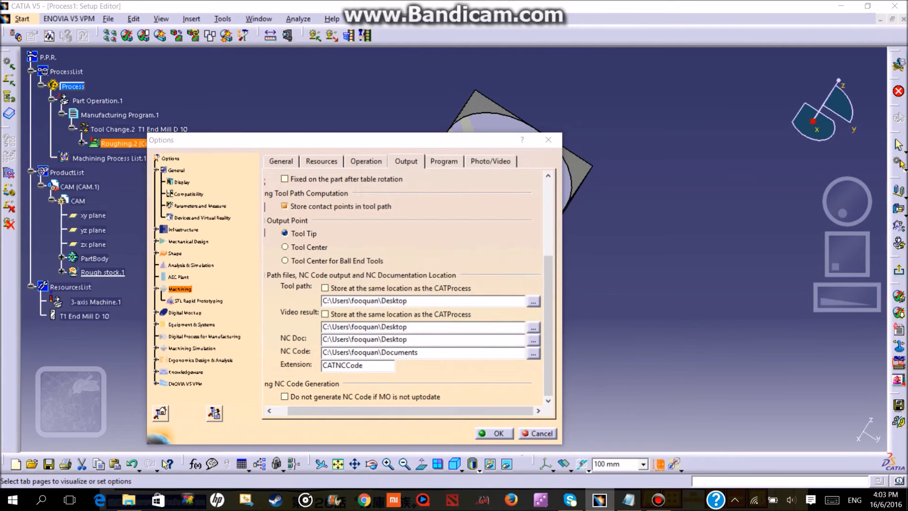
click(533, 352)
click(394, 206)
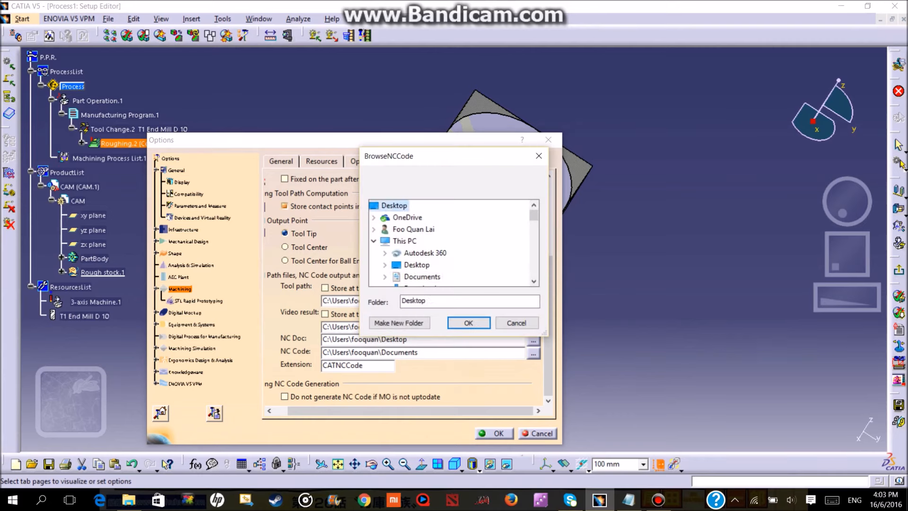
click(468, 323)
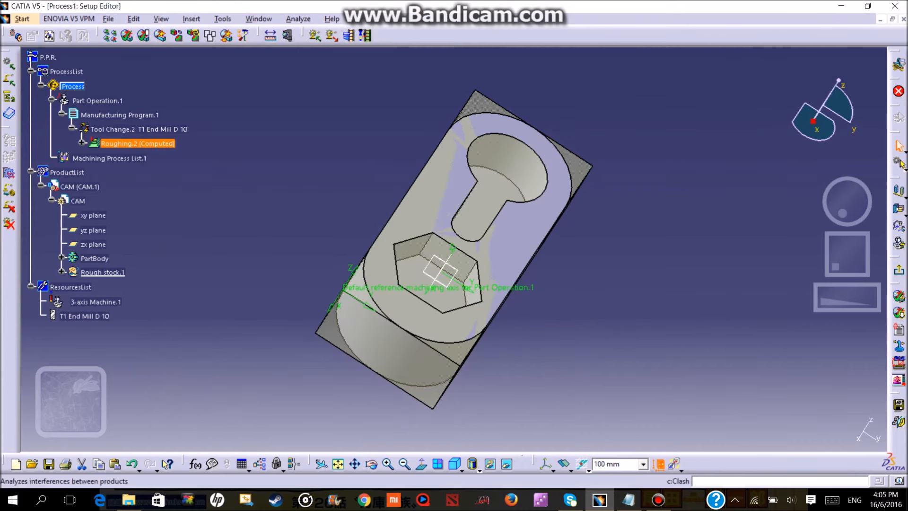
Save the process on the Desktop as Process1 in CATProcess format, overwriting the existing file and saving the related documents.
click(108, 18)
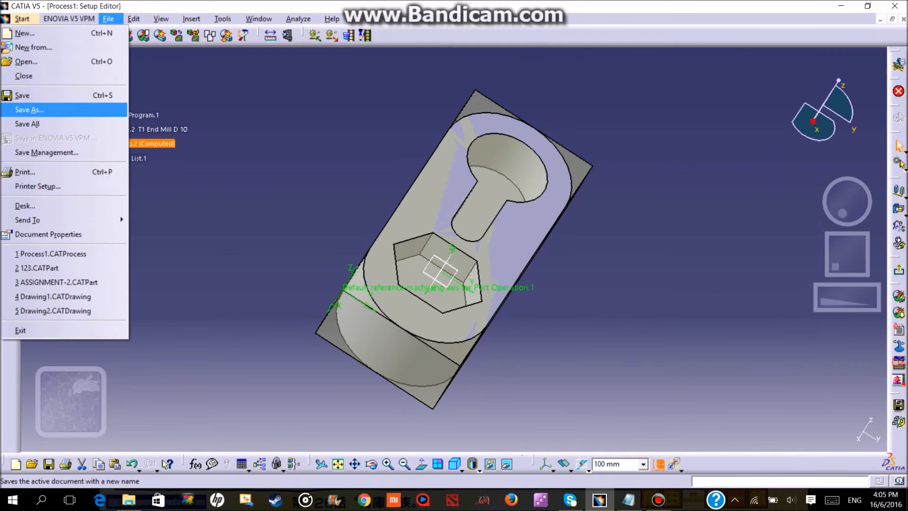
click(29, 110)
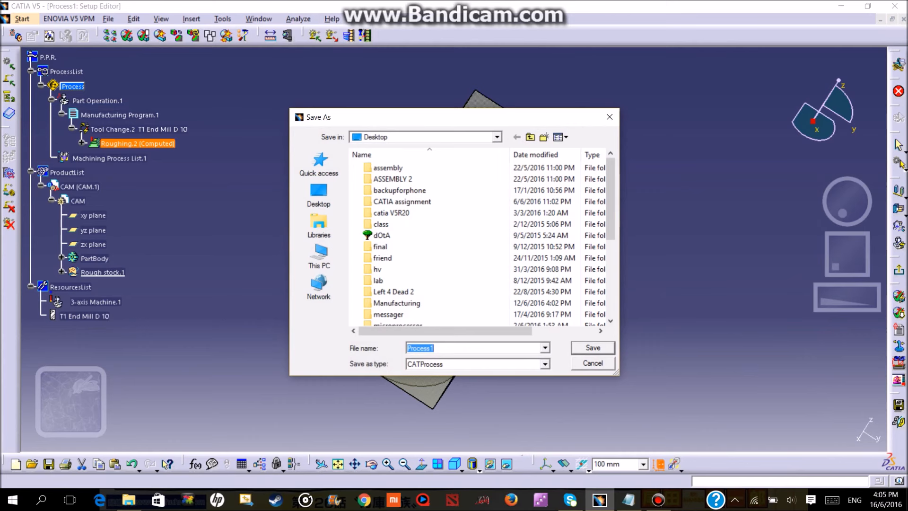
click(319, 194)
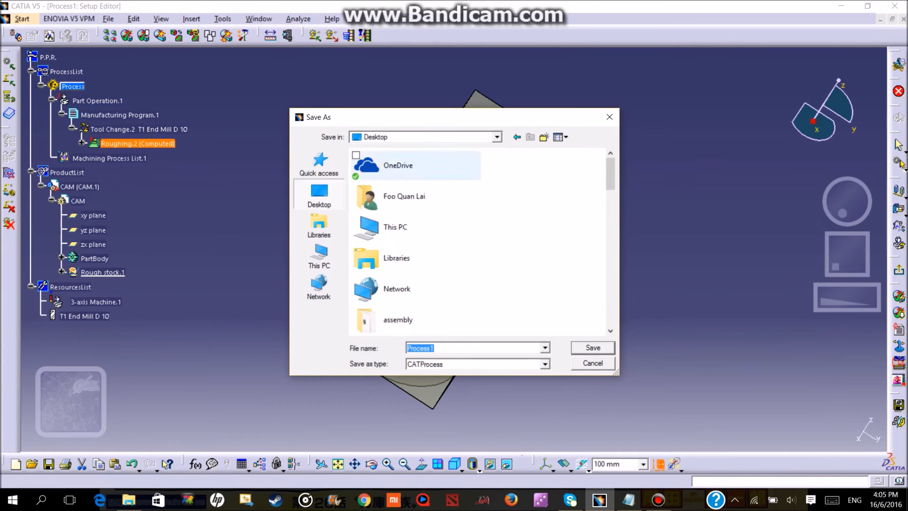
key(Return)
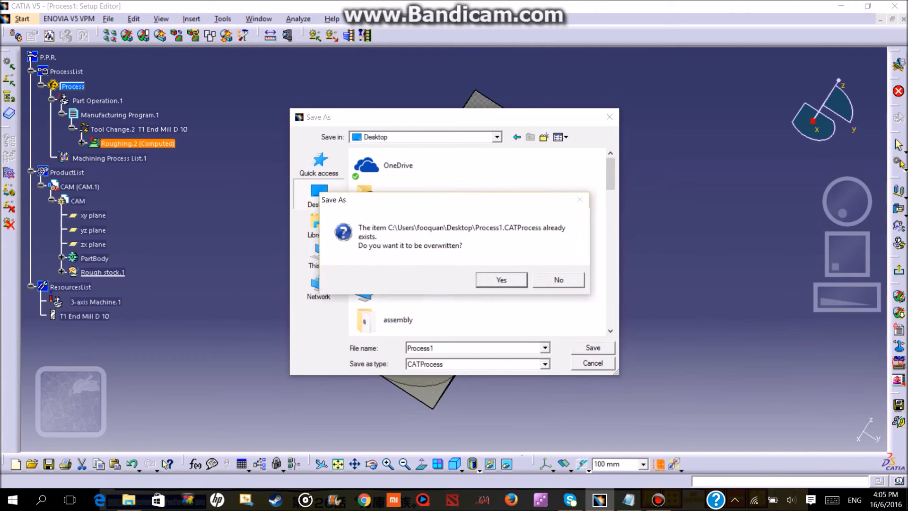
key(Return)
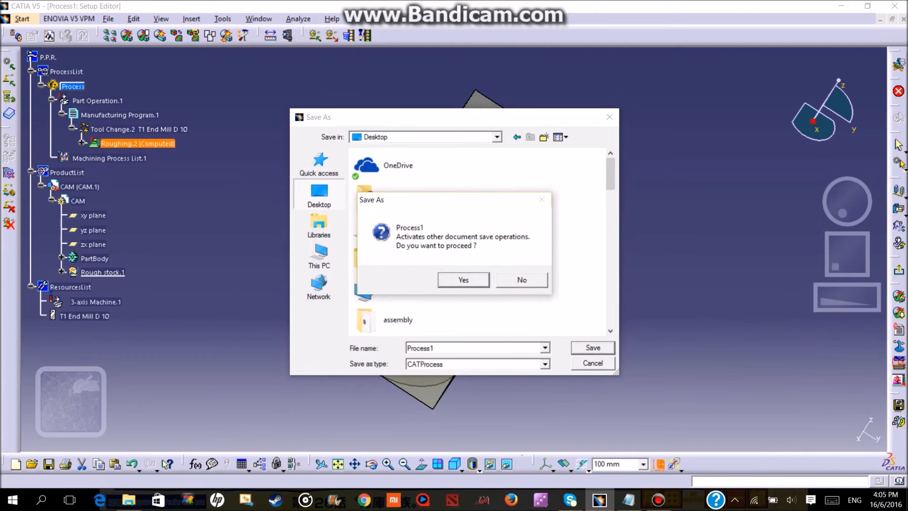
key(Return)
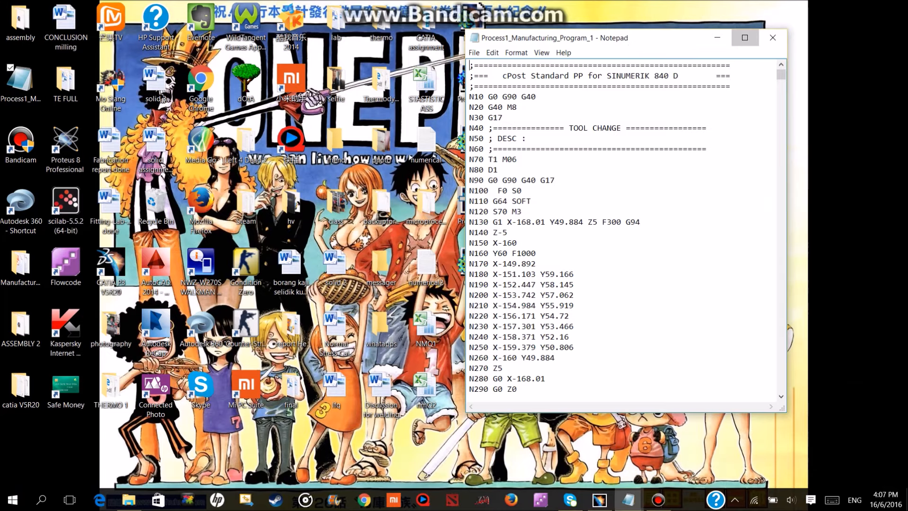
Examine the generated NC code of Process1_Manufacturing_Program_1 in Notepad.
key(super+Up)
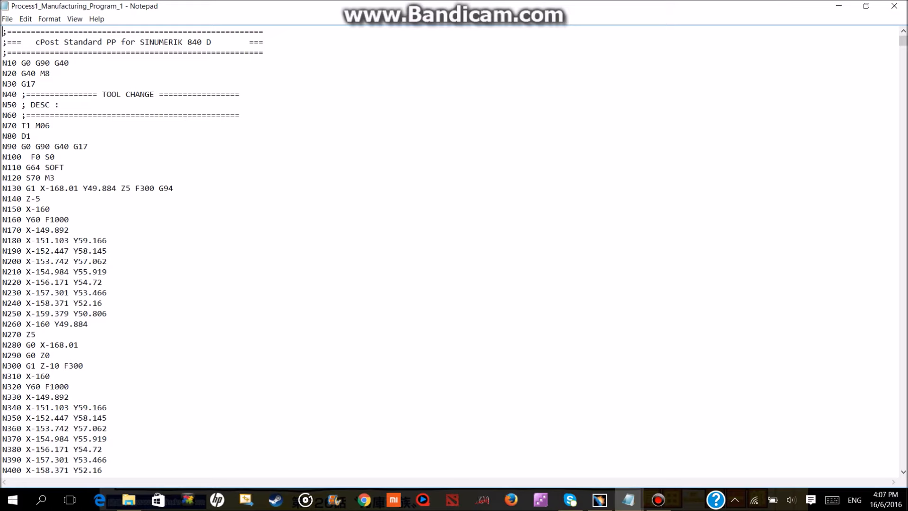
drag(903, 40, 903, 110)
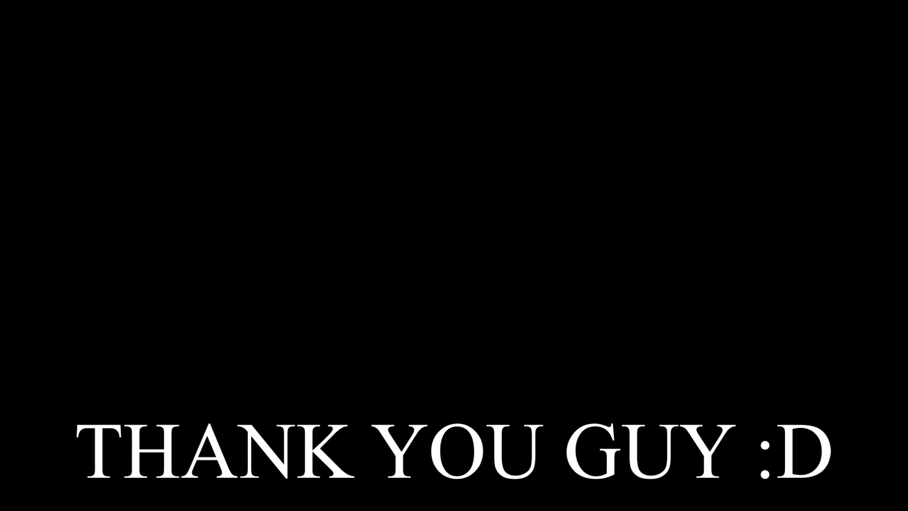